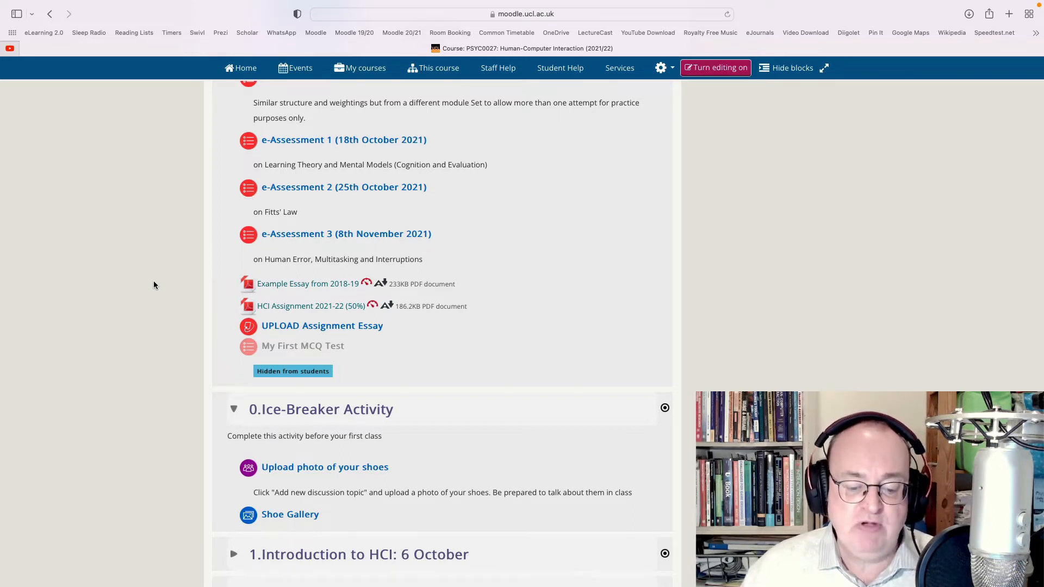
Open the settings of the hidden My First MCQ Test quiz and expand its Review options section
left_click(313, 352)
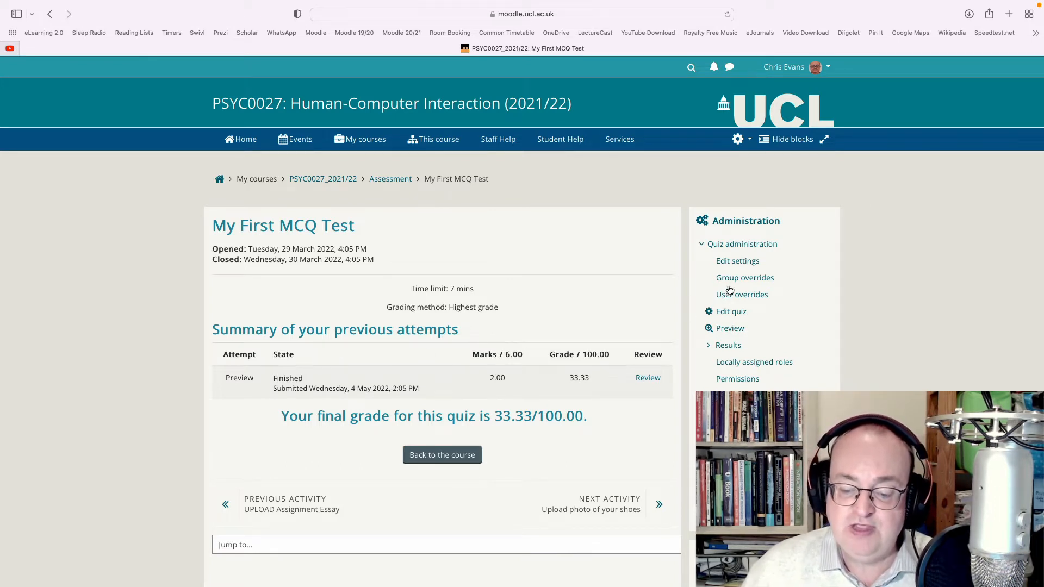
left_click(741, 267)
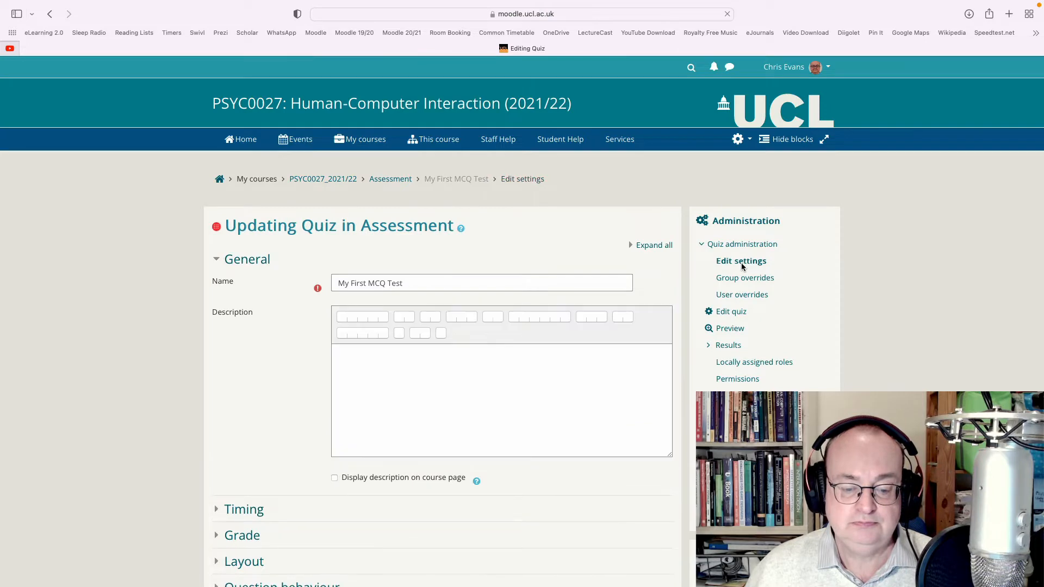
scroll(742, 267, "down", 5)
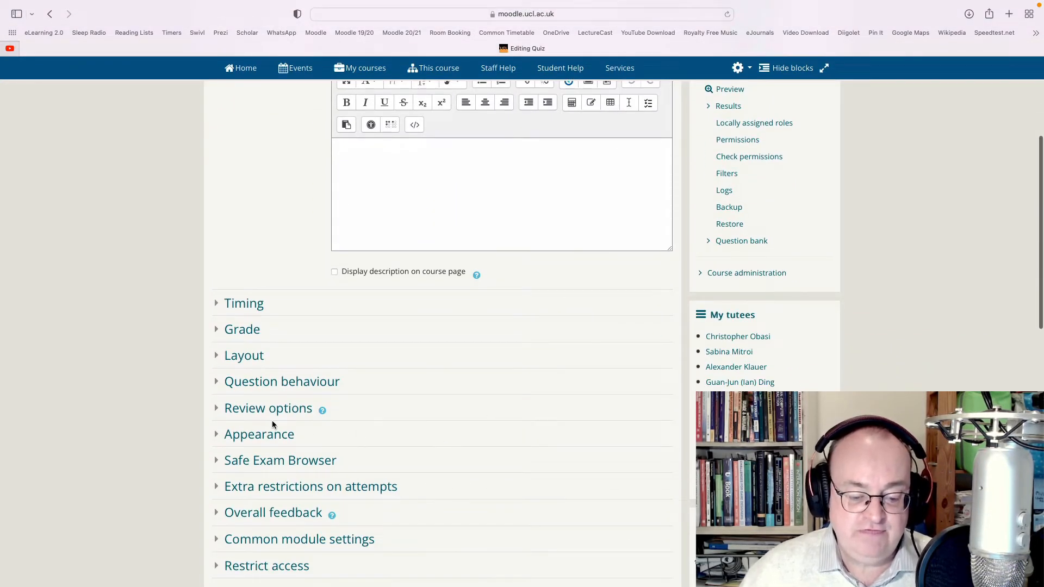
left_click(258, 415)
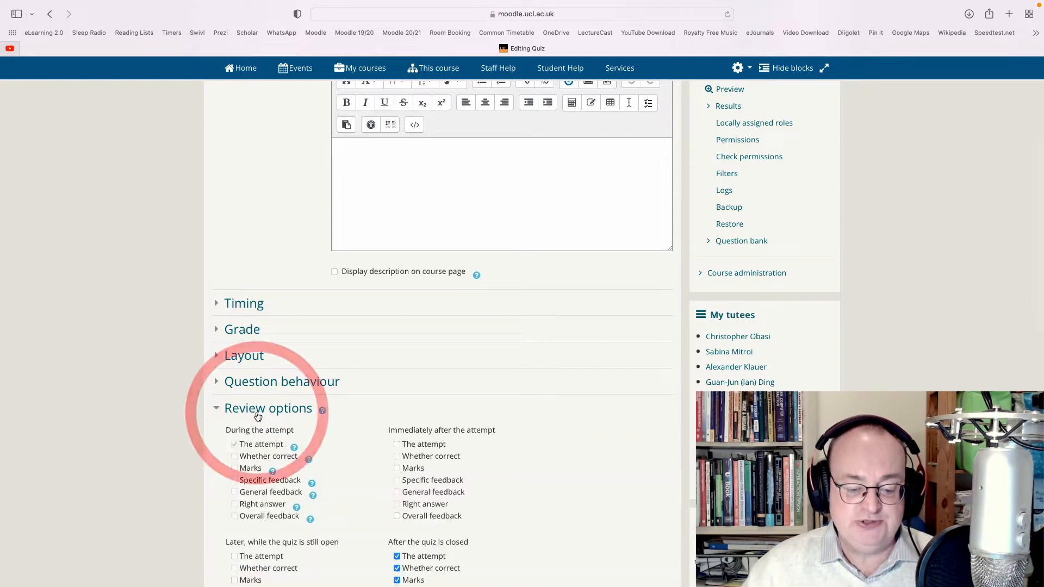
scroll(257, 415, "down", 4)
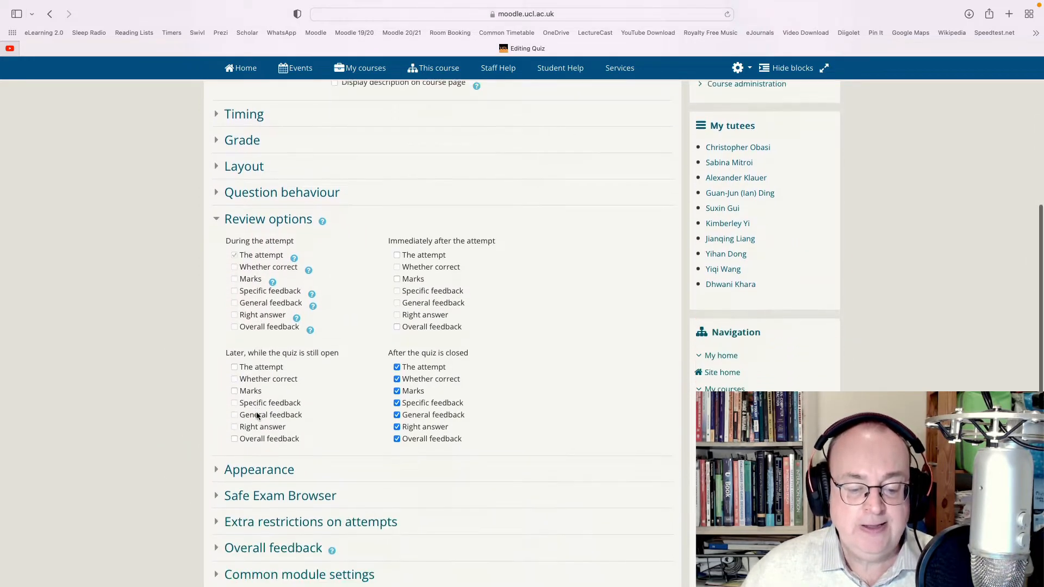
scroll(258, 416, "down", 1)
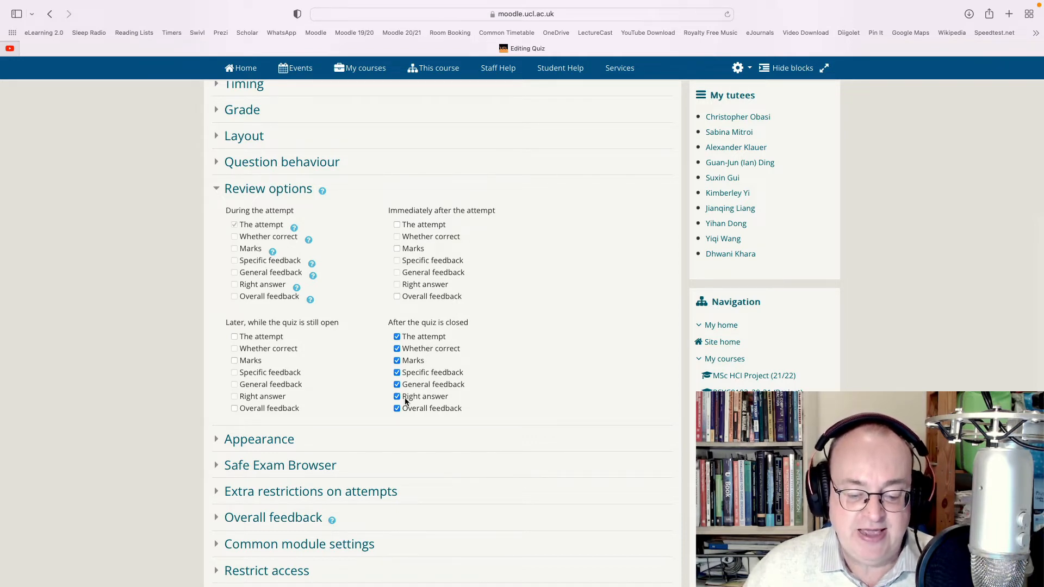
Turn off The attempt, Marks and Overall feedback for after the quiz is closed, then save and return to the course
left_click(397, 336)
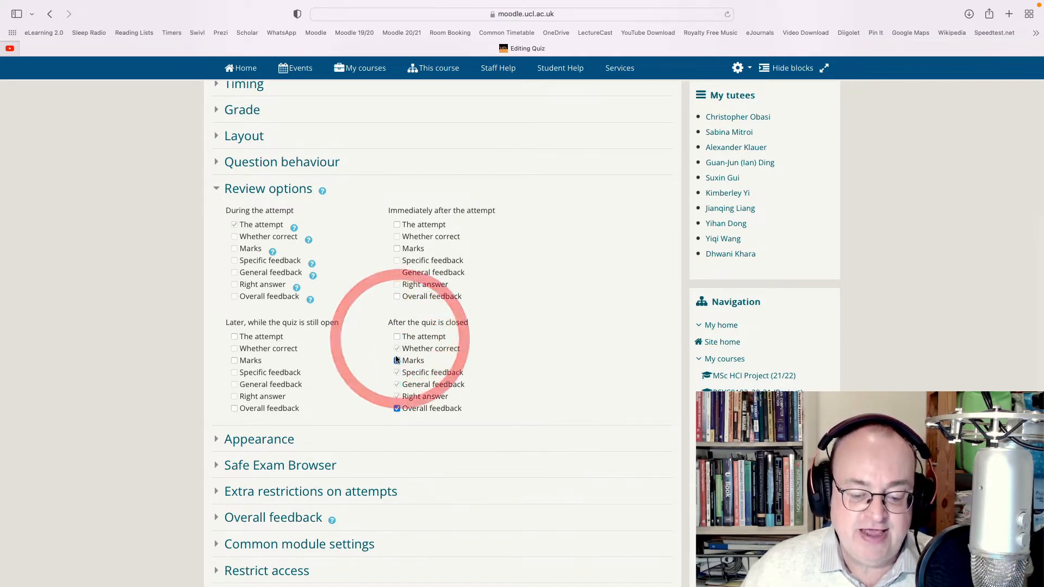
left_click(396, 360)
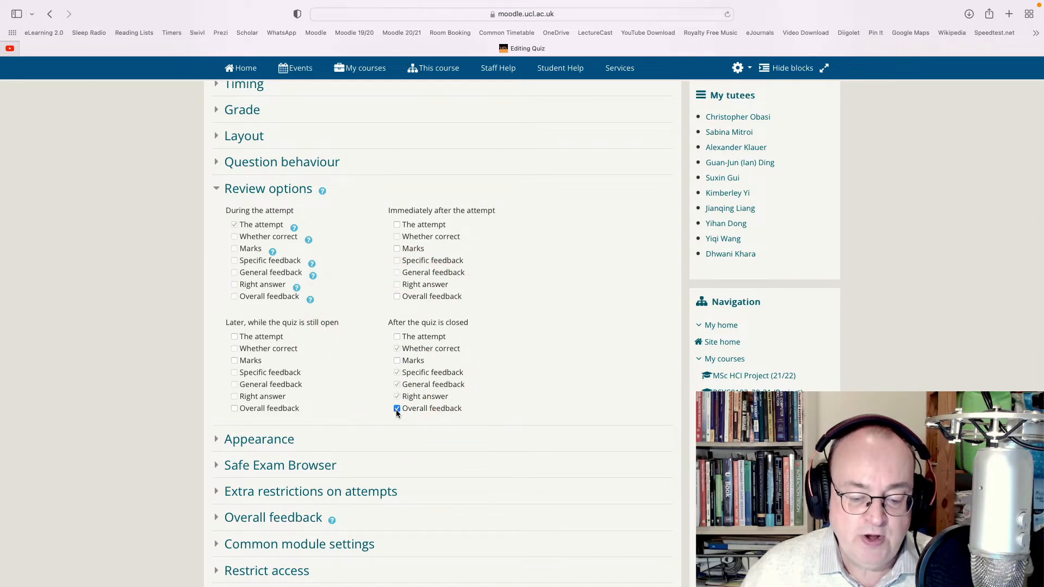
left_click(396, 408)
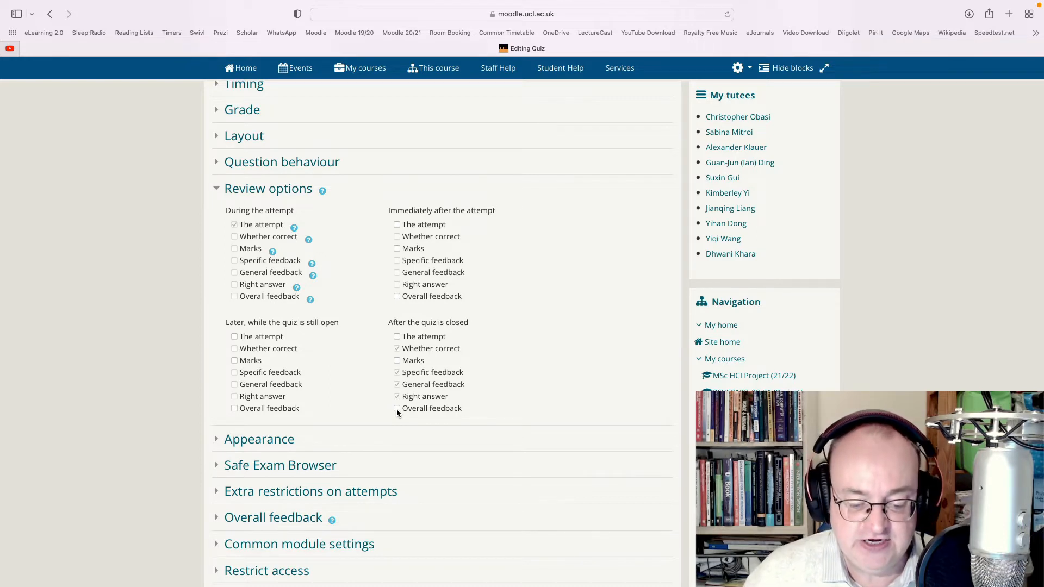
scroll(396, 408, "down", 5)
scroll(396, 413, "down", 2)
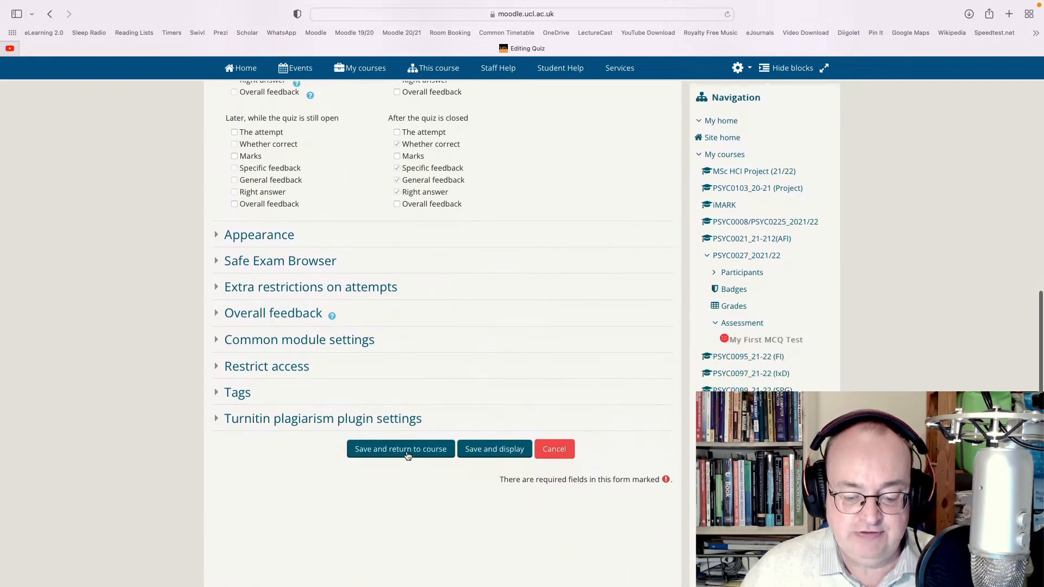
left_click(410, 453)
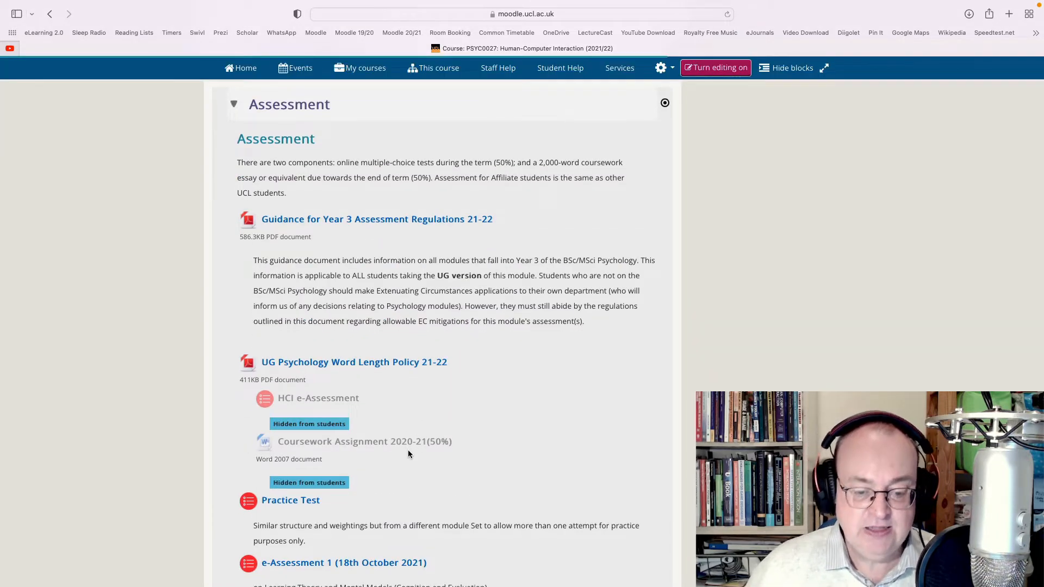
Open My First MCQ Test from the Assessment section and start a preview attempt
scroll(407, 453, "down", 10)
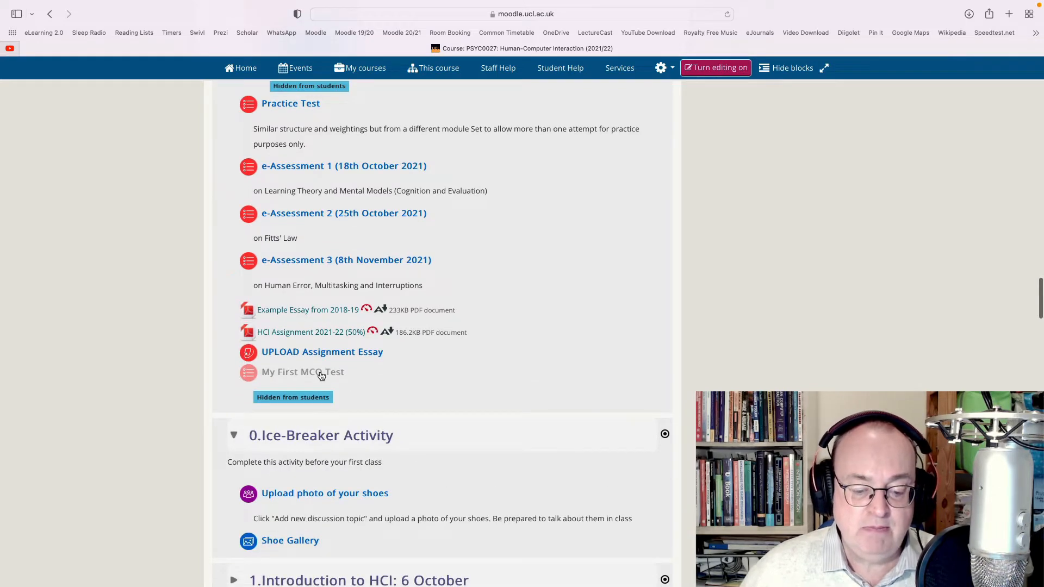
left_click(320, 374)
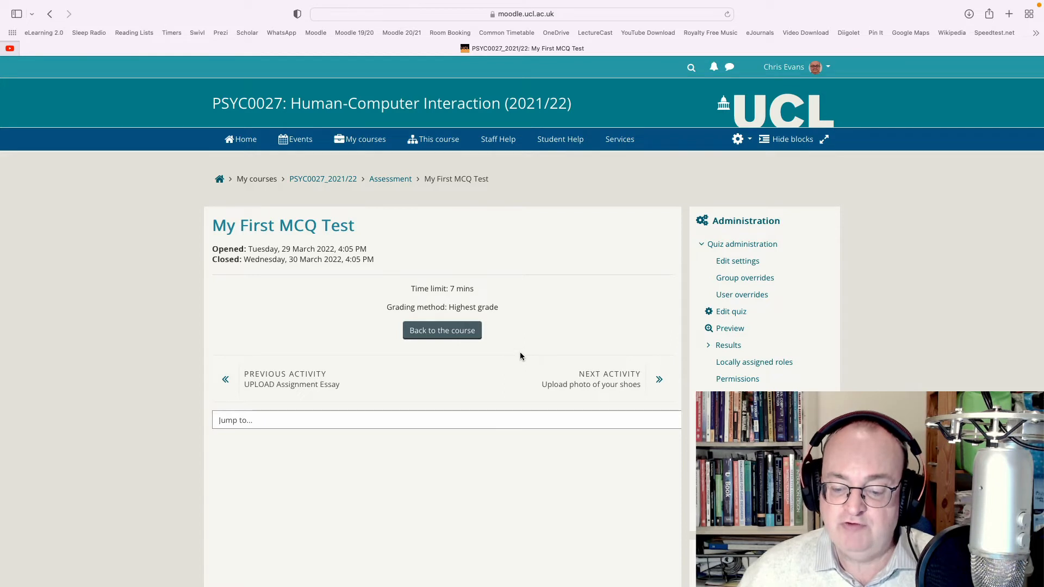
left_click(731, 329)
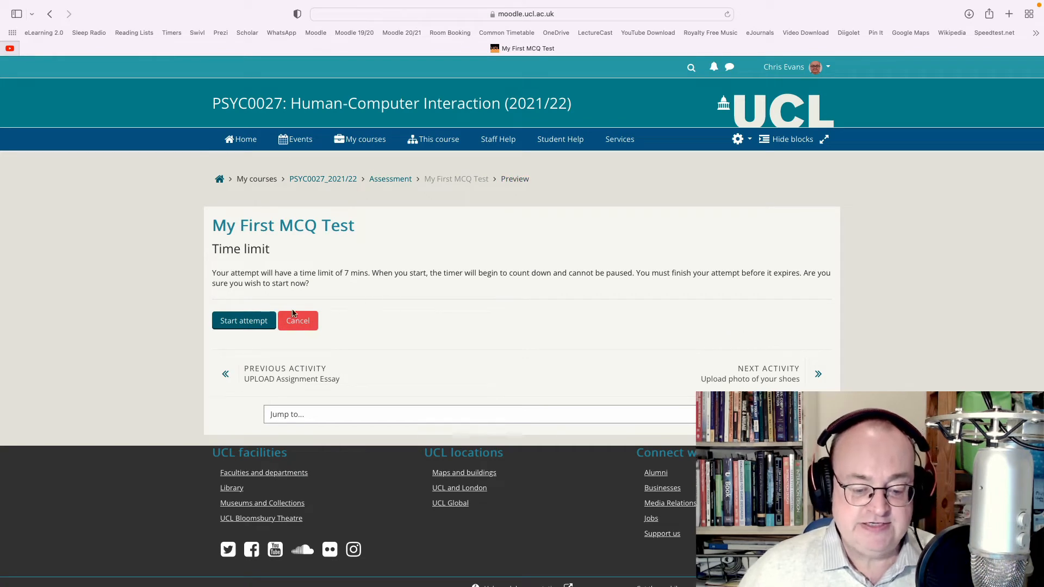
left_click(263, 322)
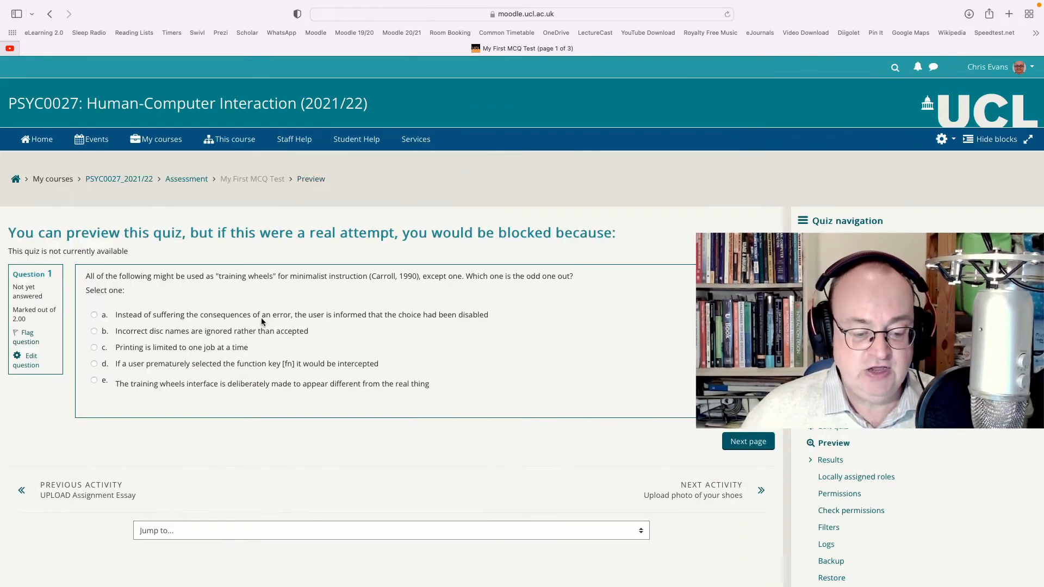
Answer all three quiz questions with option a and finish the attempt
left_click(95, 317)
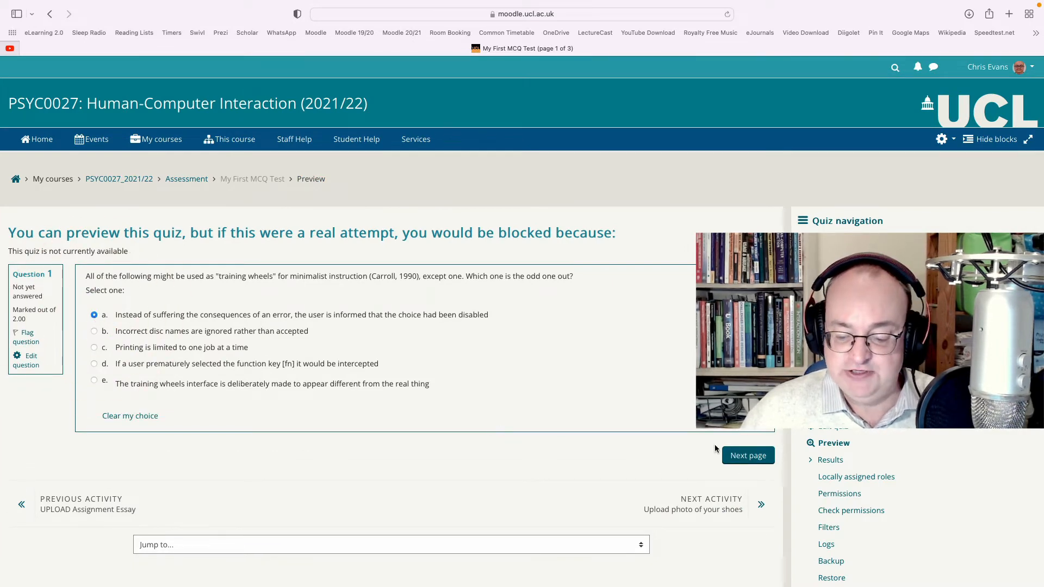
left_click(755, 458)
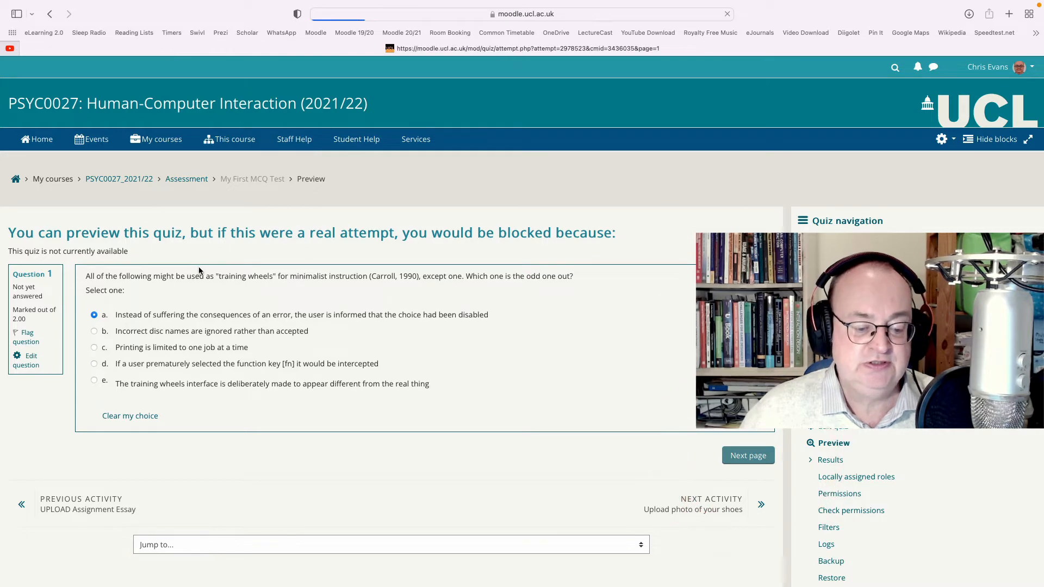
left_click(94, 322)
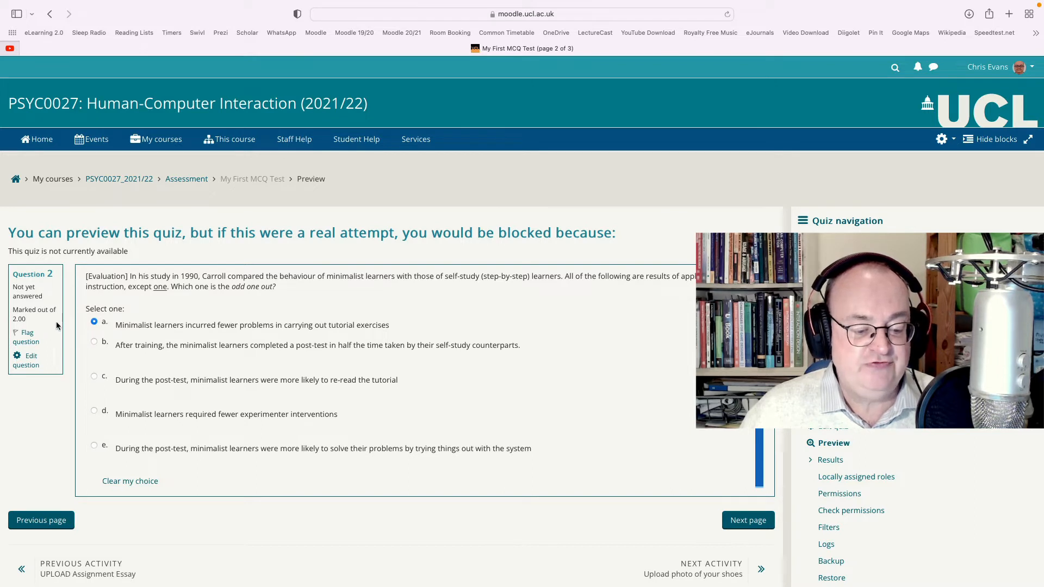
left_click(753, 522)
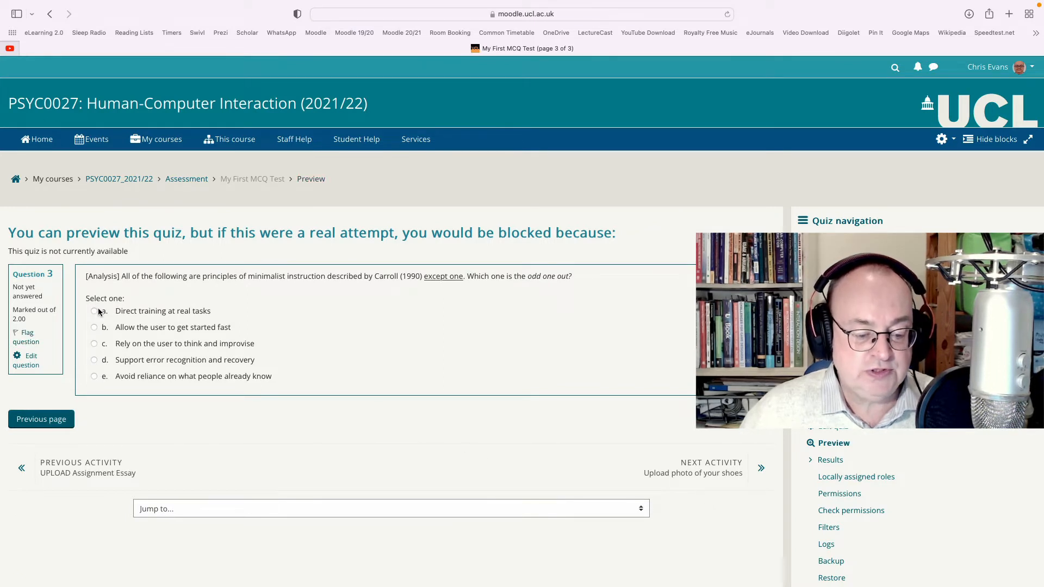
left_click(95, 311)
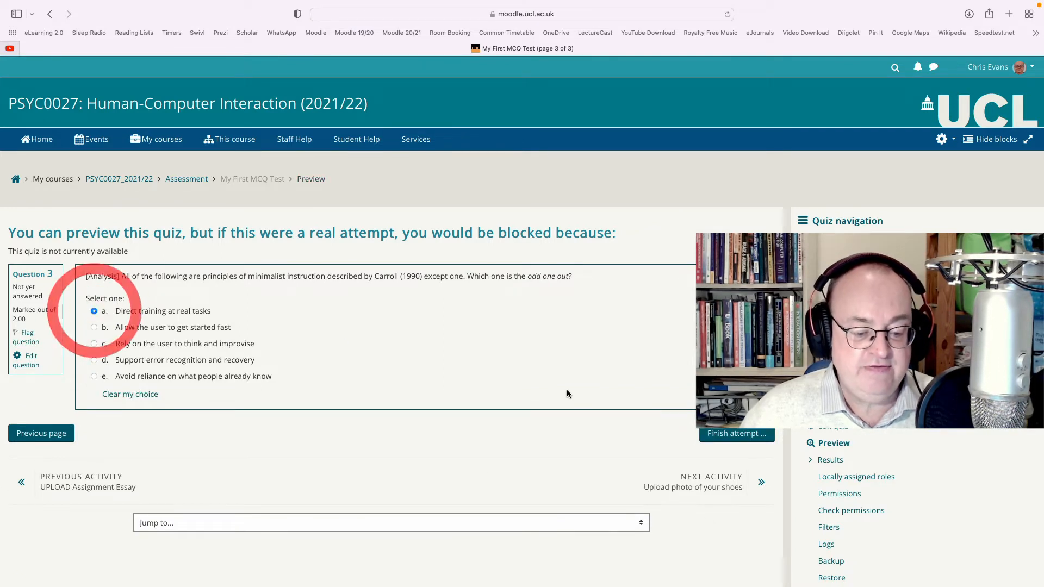
left_click(746, 435)
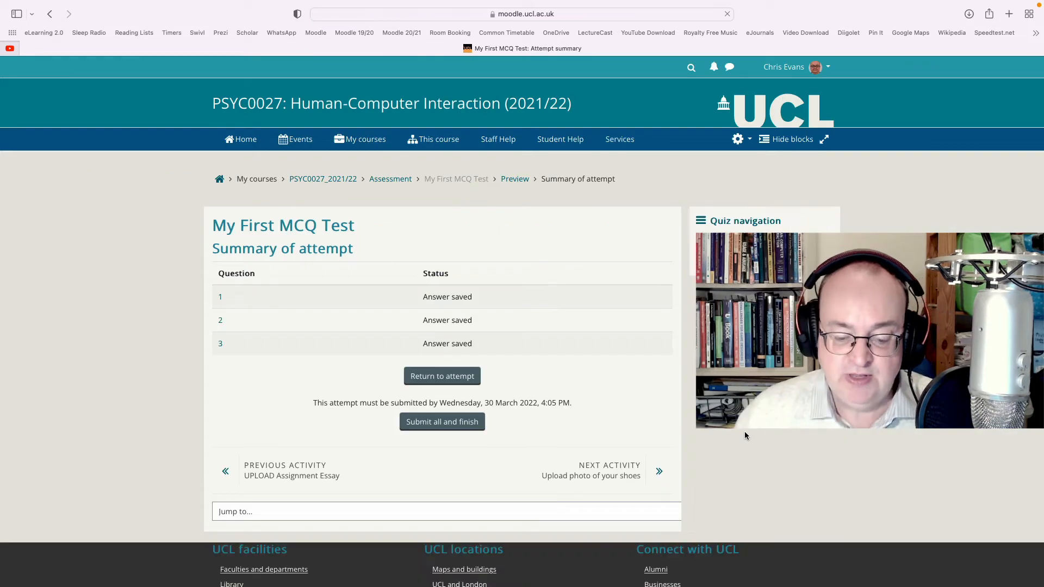
Submit the whole attempt and check what the review page shows for each of the three questions
left_click(450, 424)
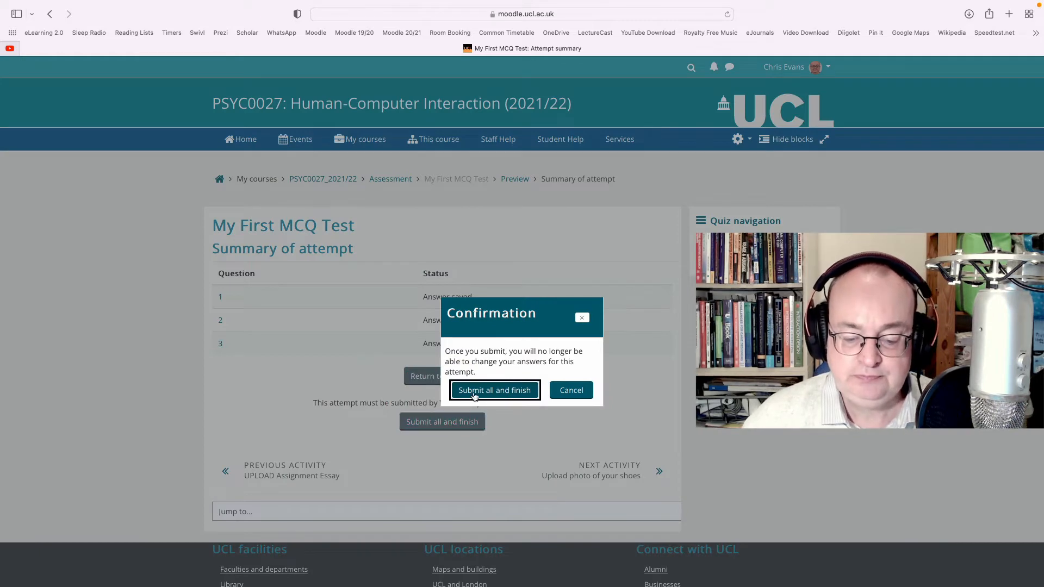
left_click(476, 391)
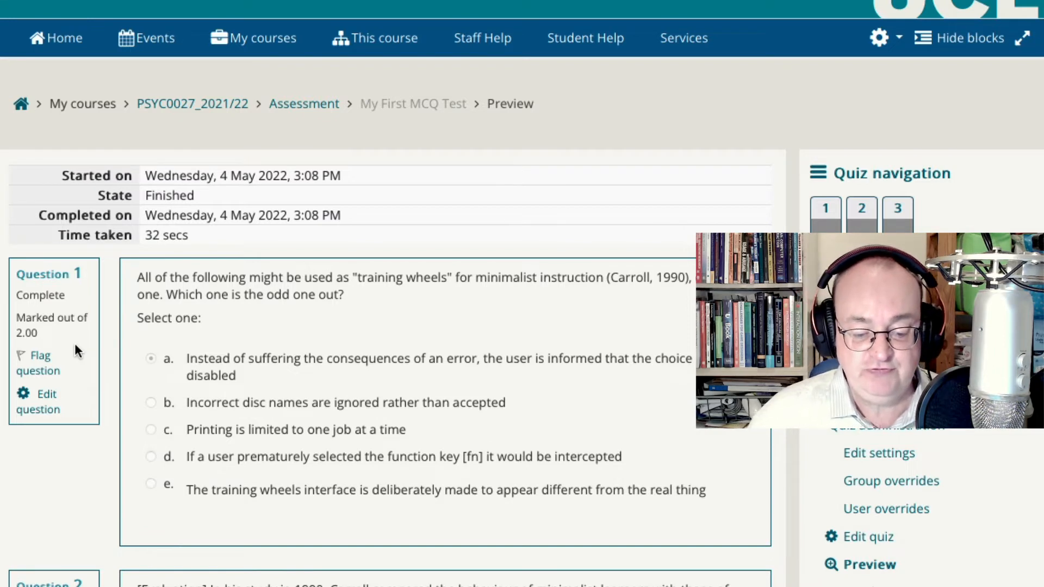
scroll(75, 347, "down", 3)
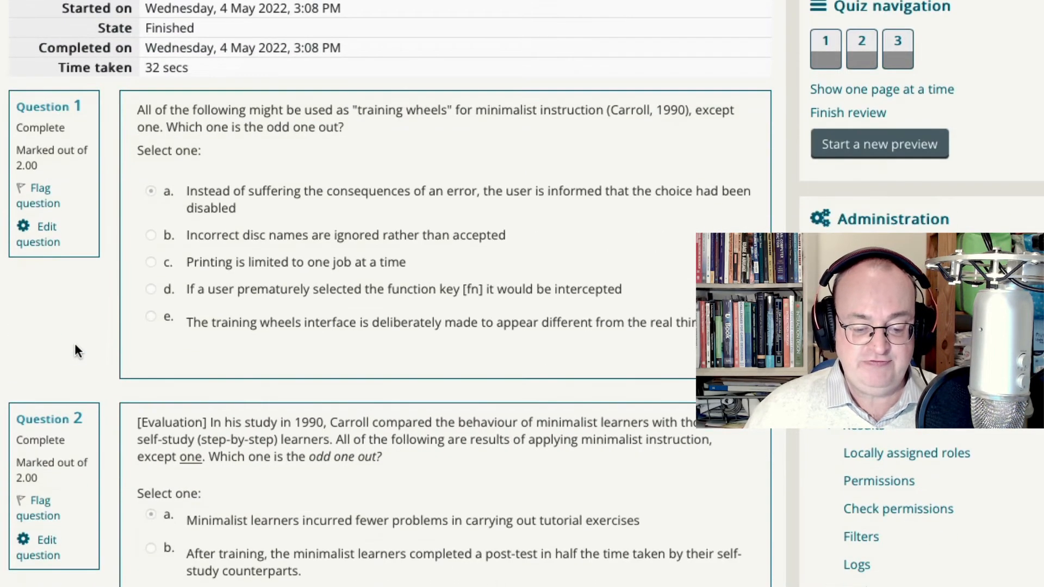
scroll(75, 350, "down", 5)
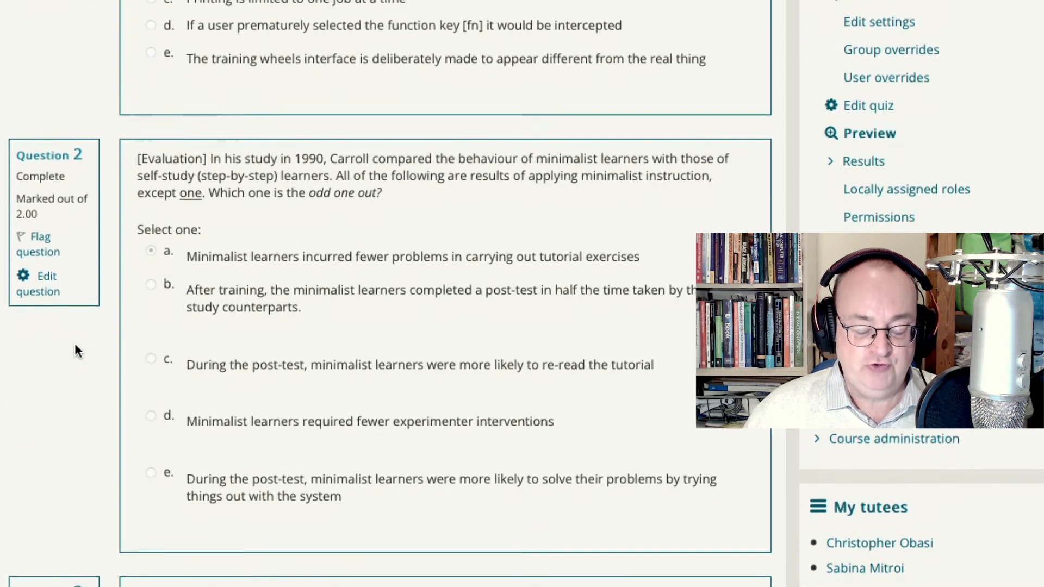
scroll(75, 351, "down", 4)
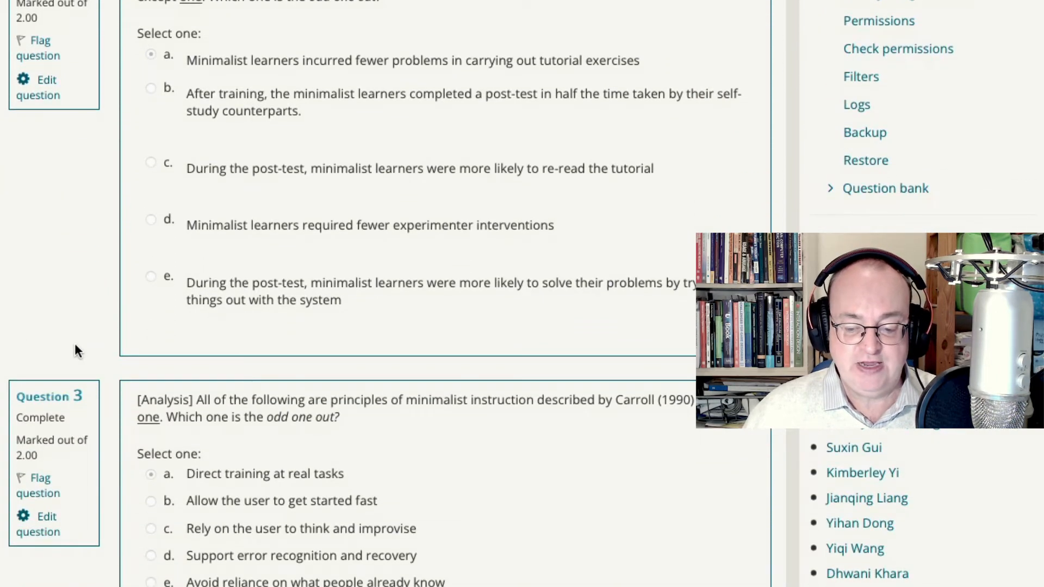
scroll(76, 351, "up", 7)
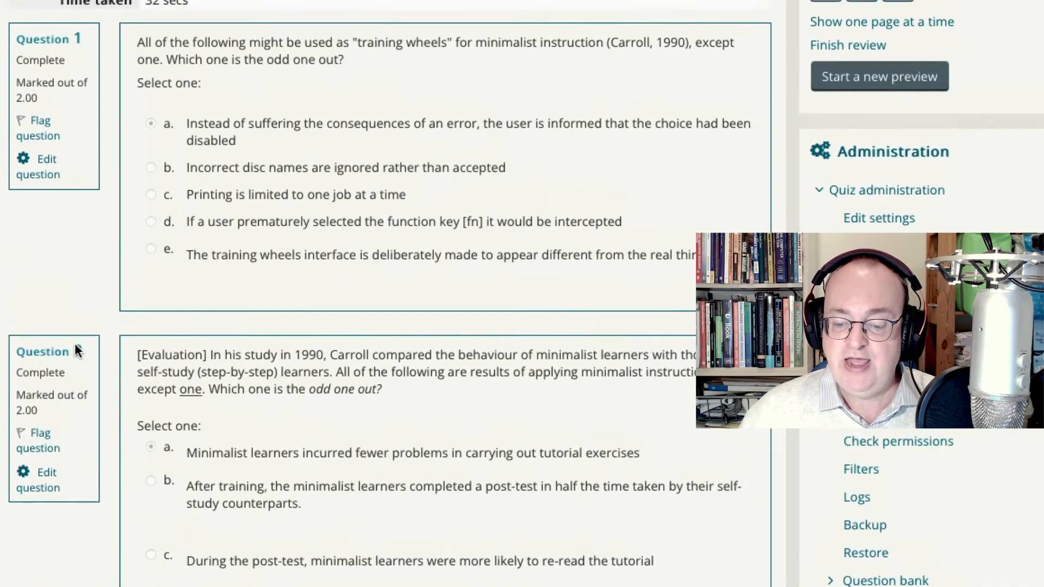
scroll(75, 350, "up", 5)
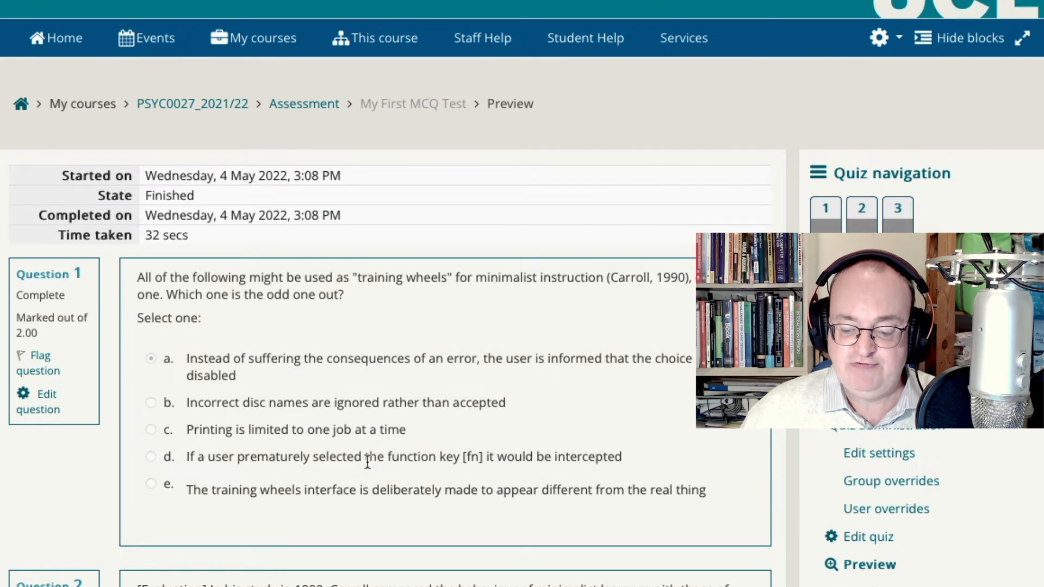
Reopen the quiz settings and expand the Question behaviour and Review options sections
left_click(884, 456)
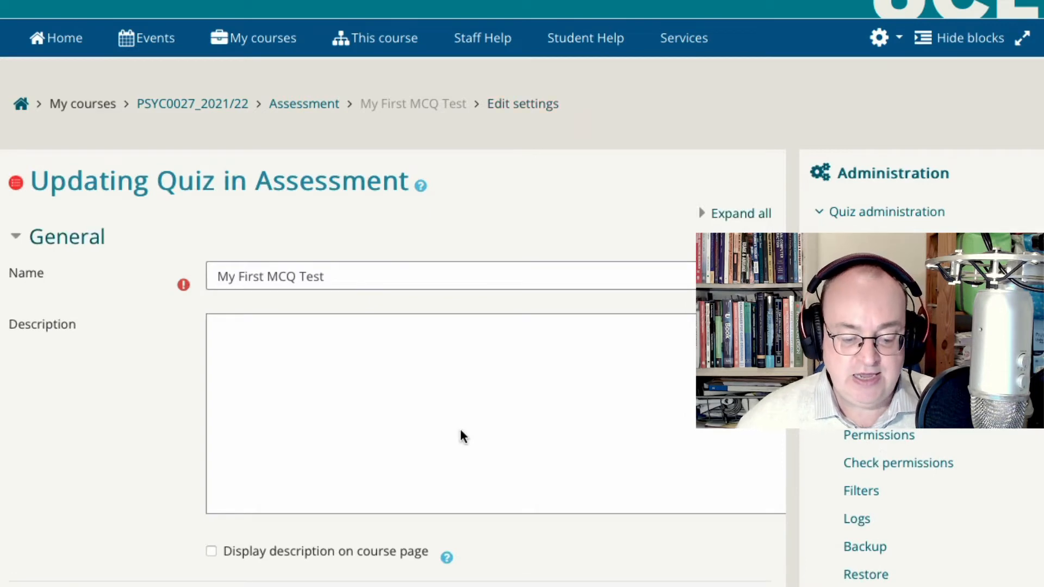
scroll(459, 429, "down", 6)
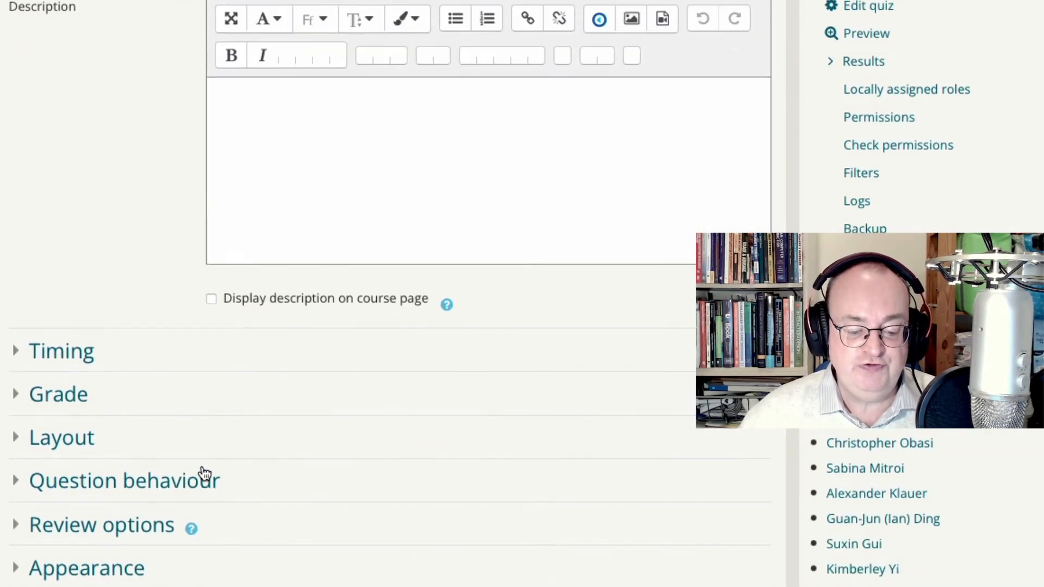
left_click(142, 535)
scroll(156, 536, "down", 2)
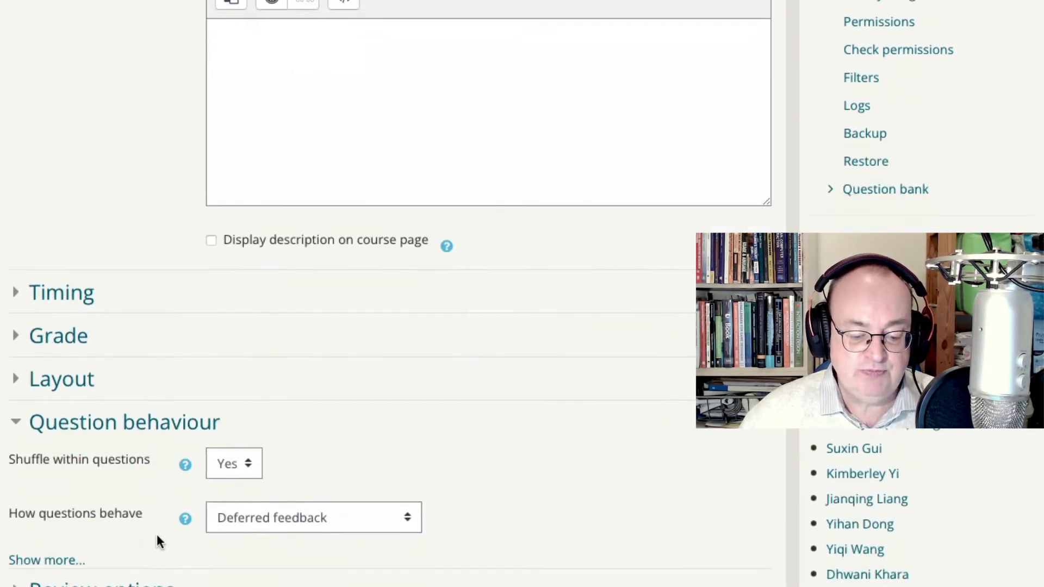
left_click(150, 584)
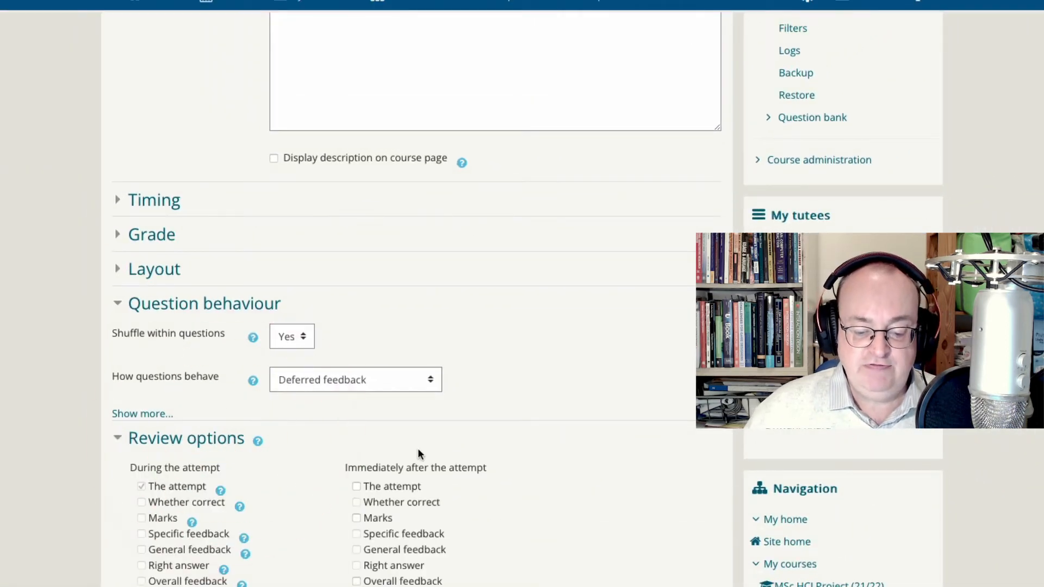
scroll(417, 454, "down", 4)
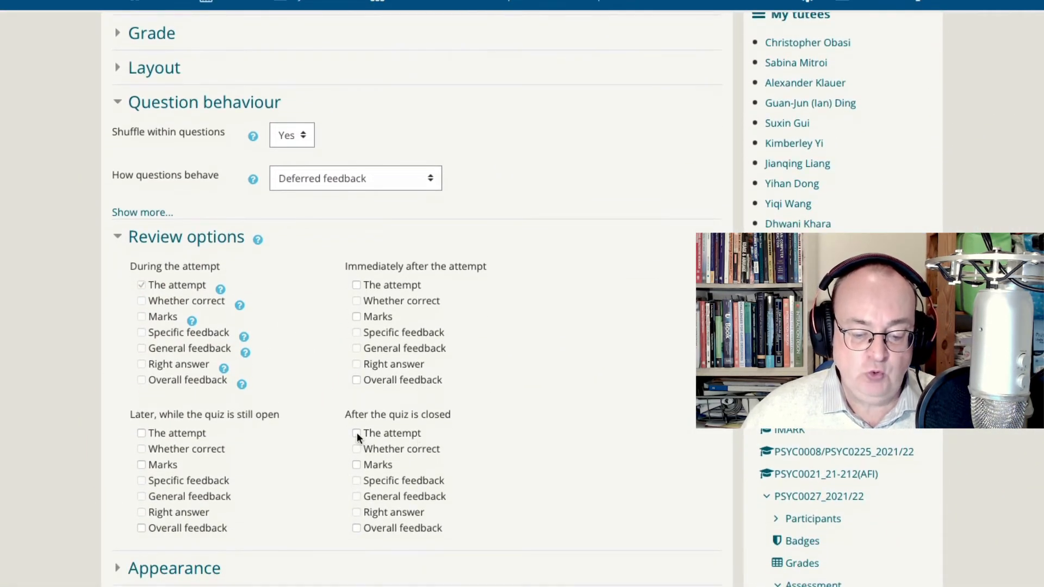
Enable all seven review options for After the quiz is closed, from The attempt to Overall feedback, and save, returning to the course
left_click(357, 432)
left_click(355, 450)
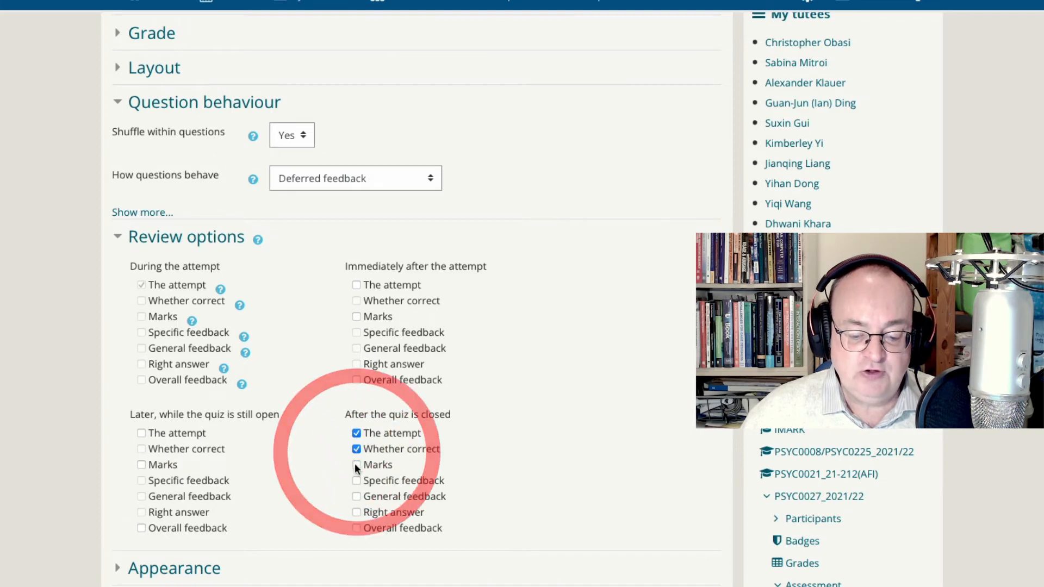
left_click(355, 465)
left_click(356, 479)
left_click(357, 496)
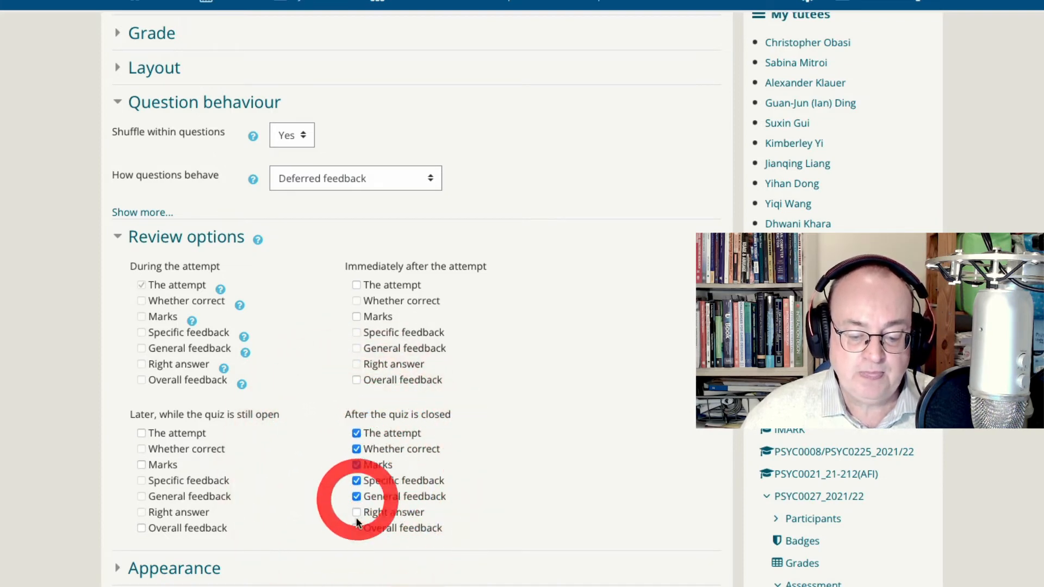
left_click(357, 512)
left_click(357, 527)
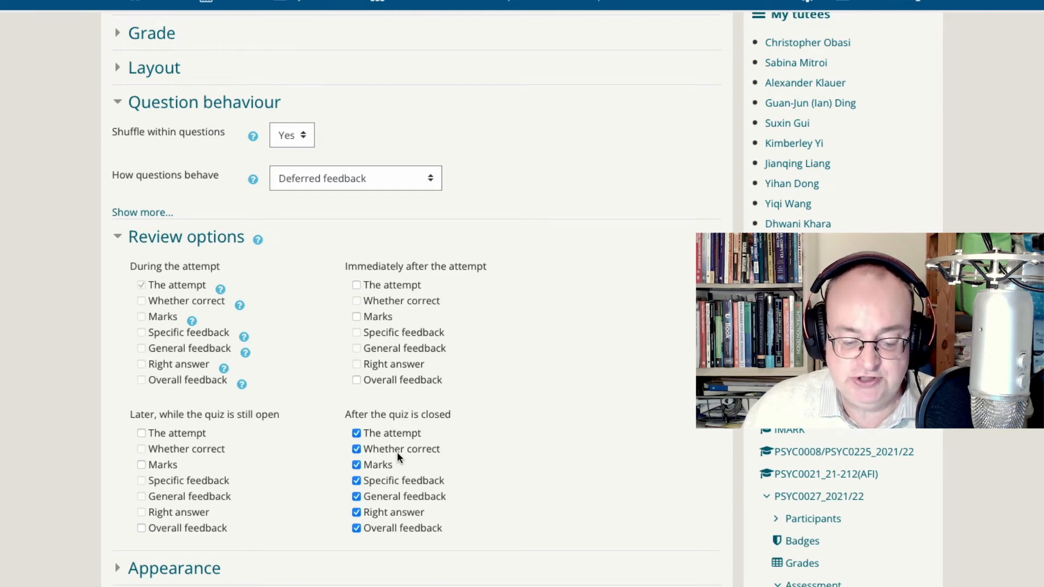
scroll(397, 457, "down", 8)
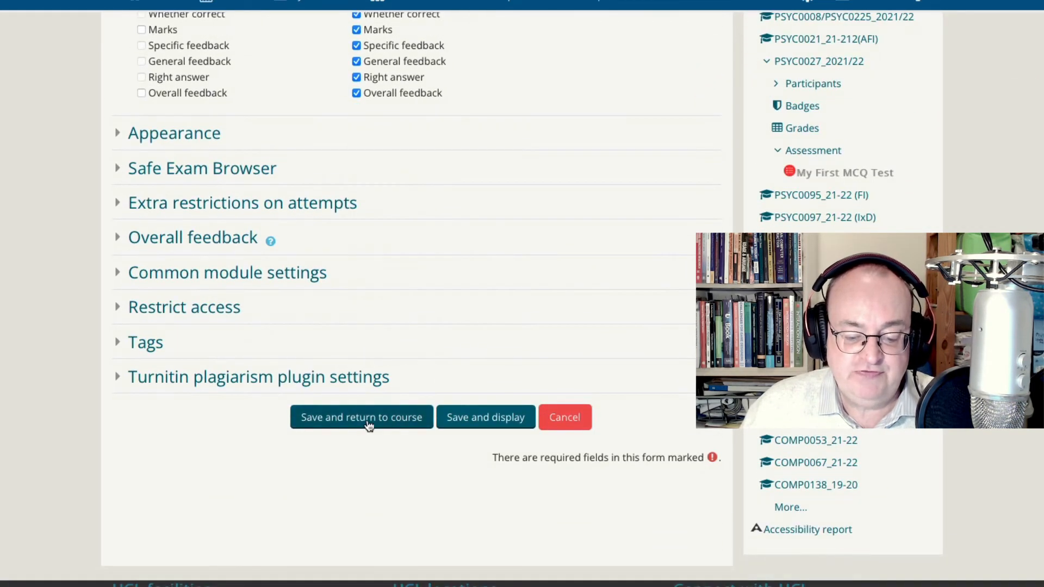
left_click(368, 425)
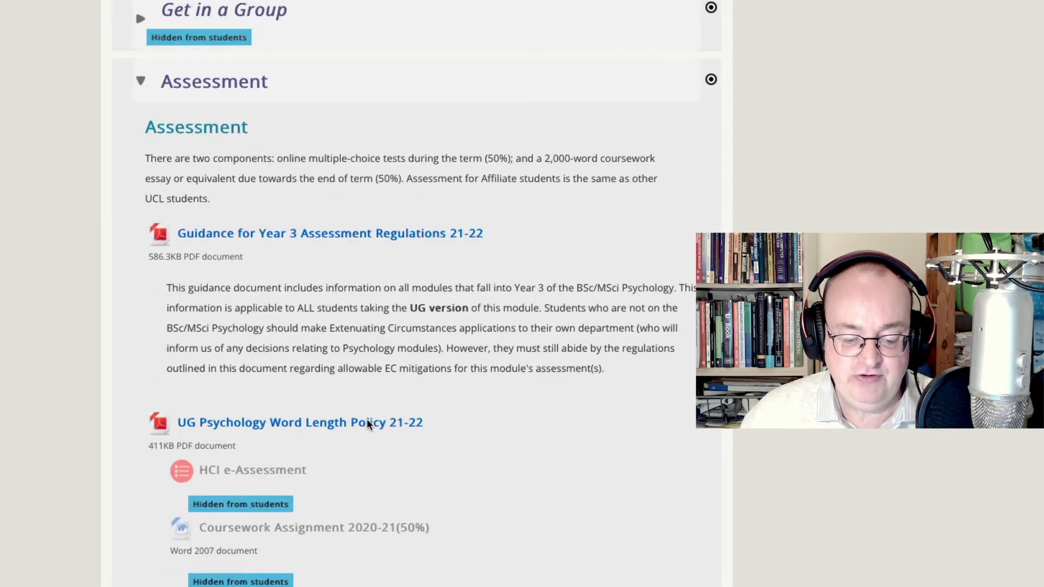
Open My First MCQ Test from the Assessment section and start a new preview attempt
scroll(367, 424, "down", 10)
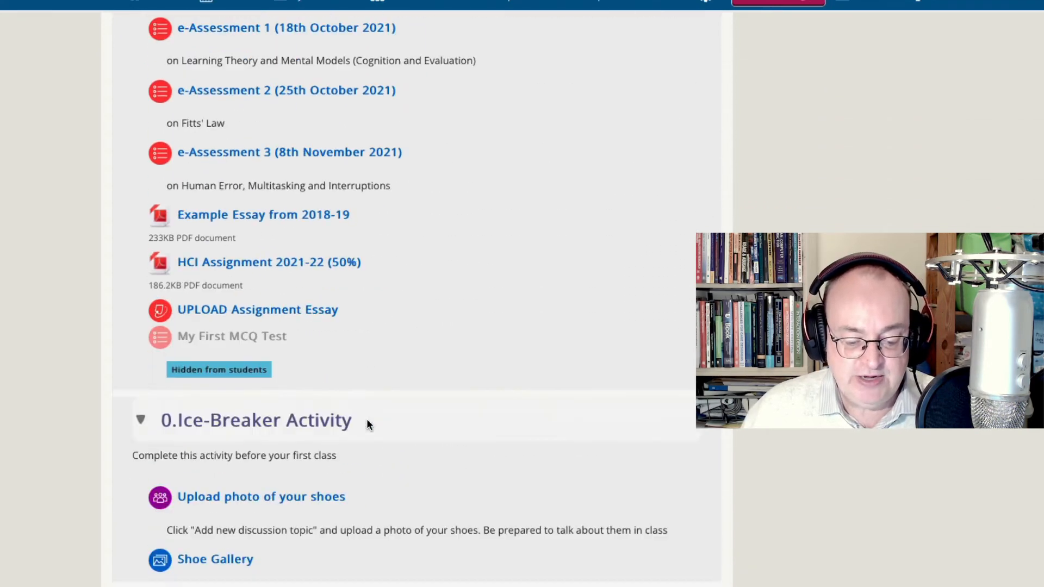
scroll(368, 424, "up", 10)
scroll(366, 424, "down", 8)
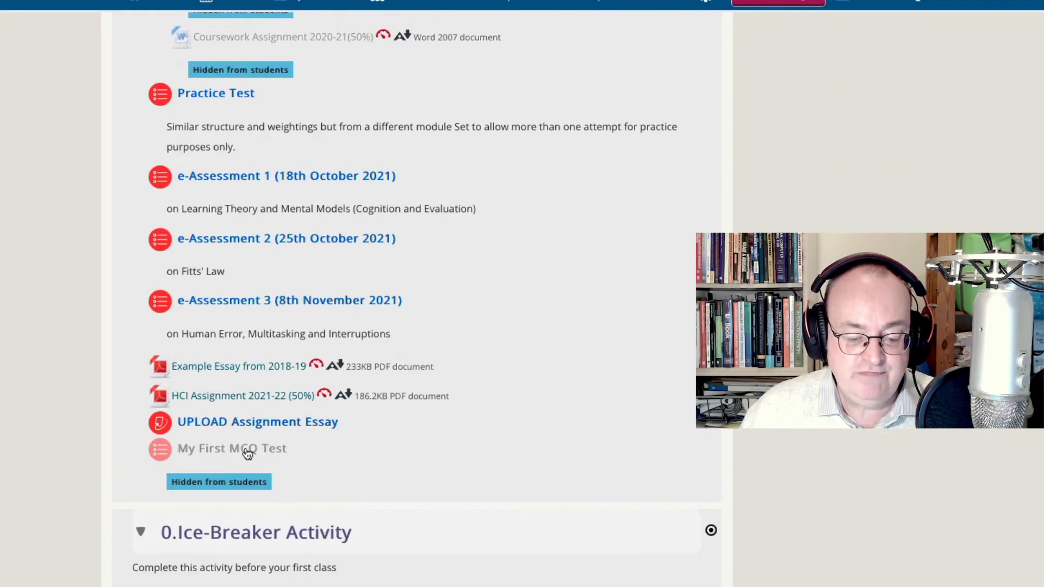
left_click(247, 451)
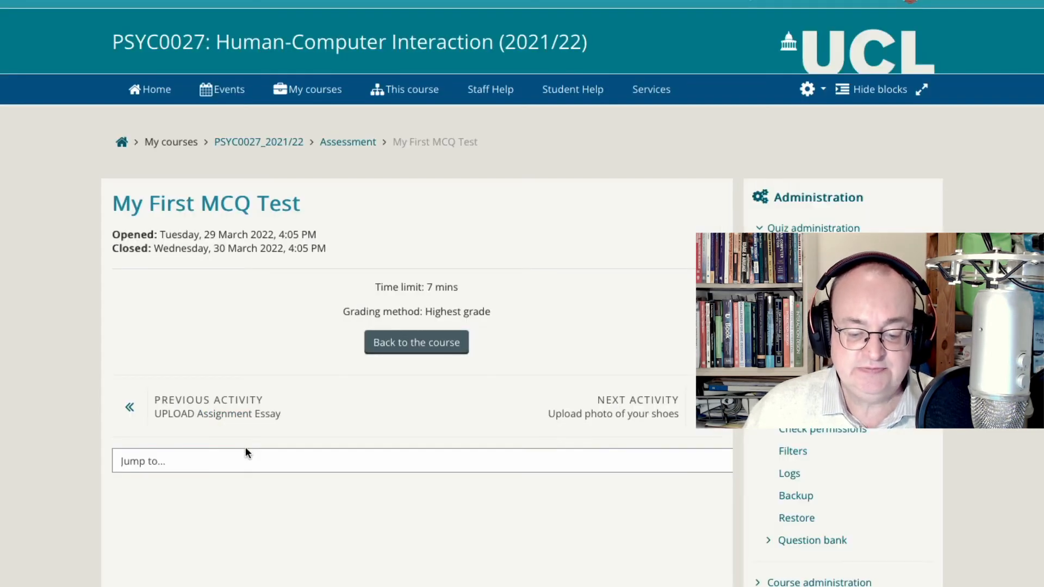
scroll(782, 391, "down", 1)
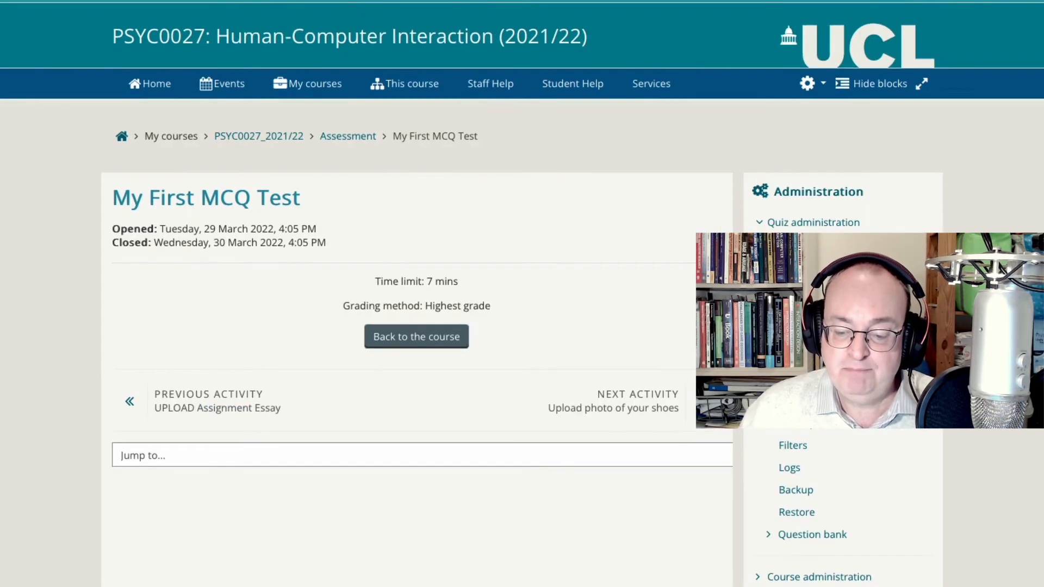
scroll(783, 391, "down", 1)
left_click(794, 332)
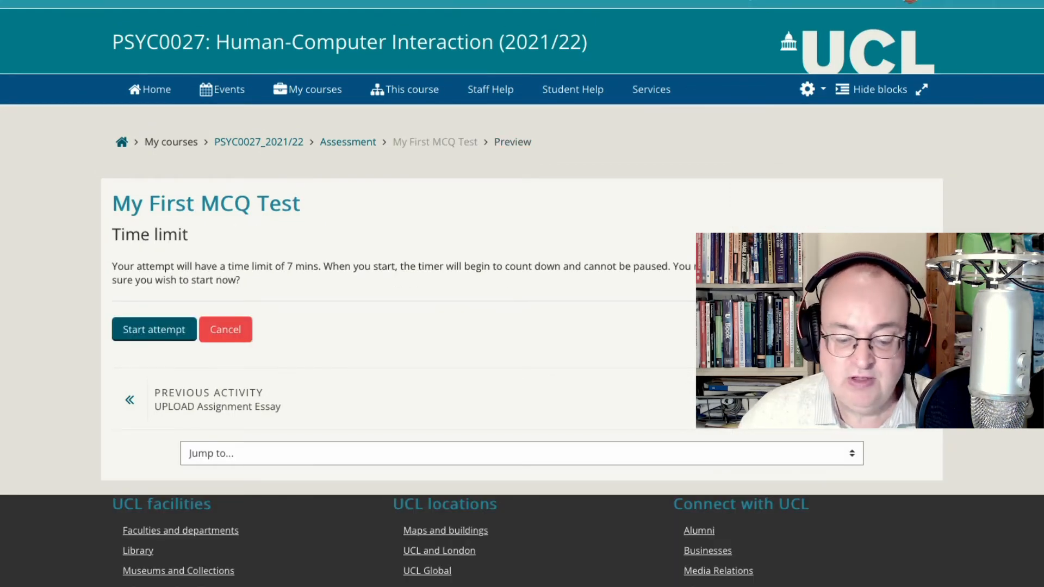
left_click(175, 333)
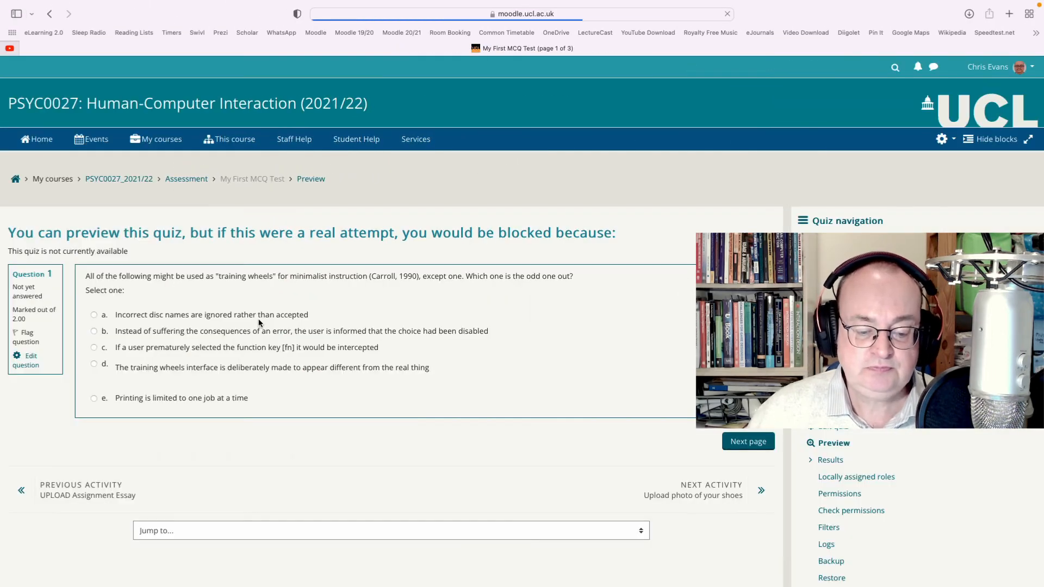
Choose option a for each of the three quiz questions and finish the attempt
left_click(94, 316)
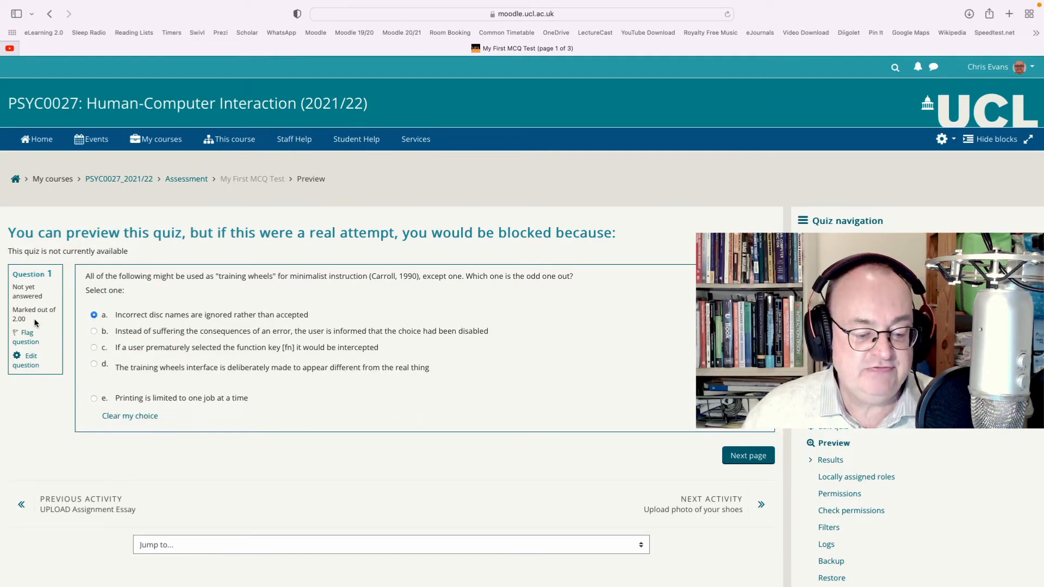
left_click(748, 456)
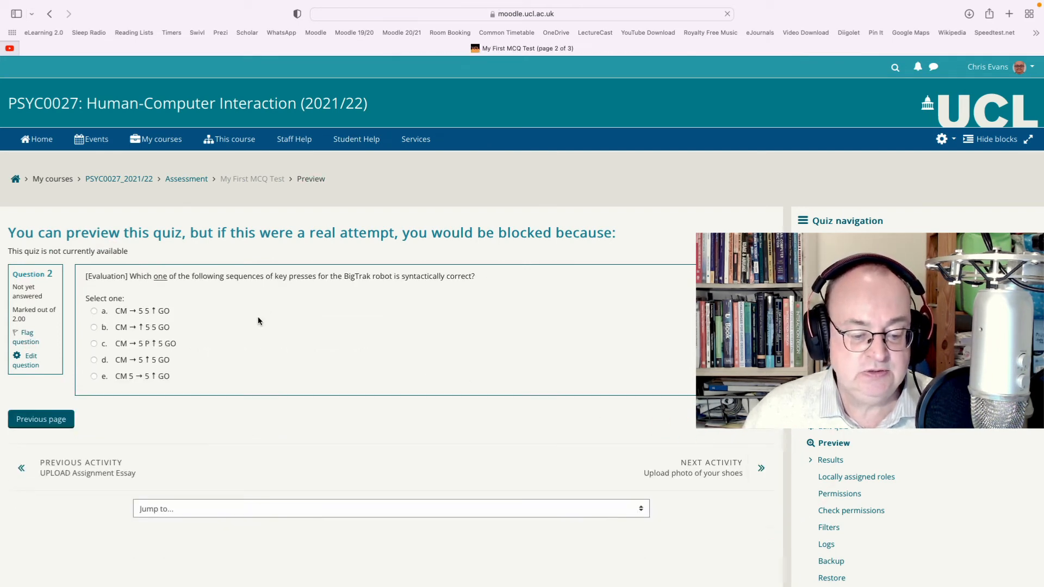
left_click(94, 311)
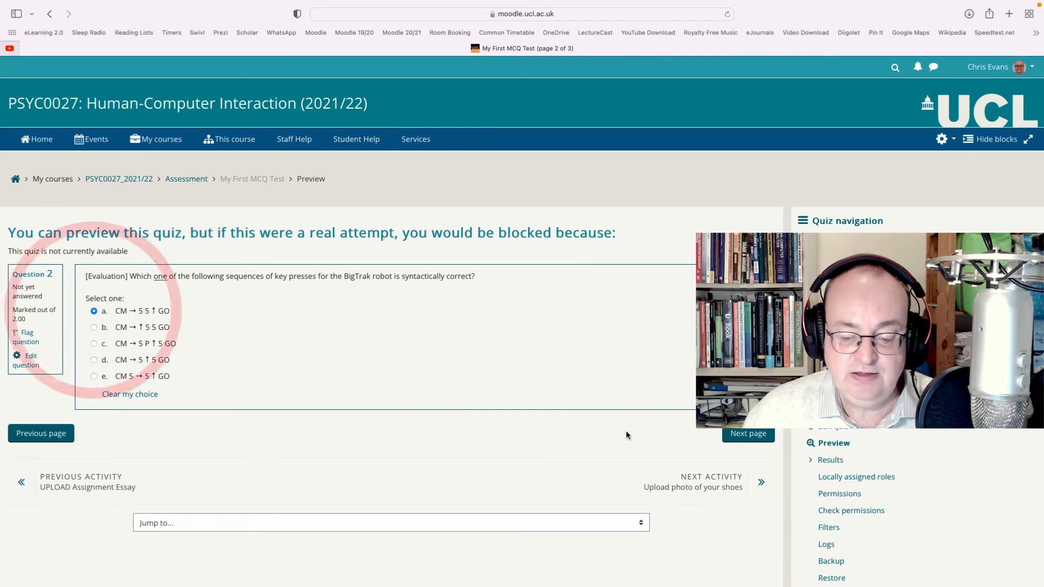
left_click(731, 434)
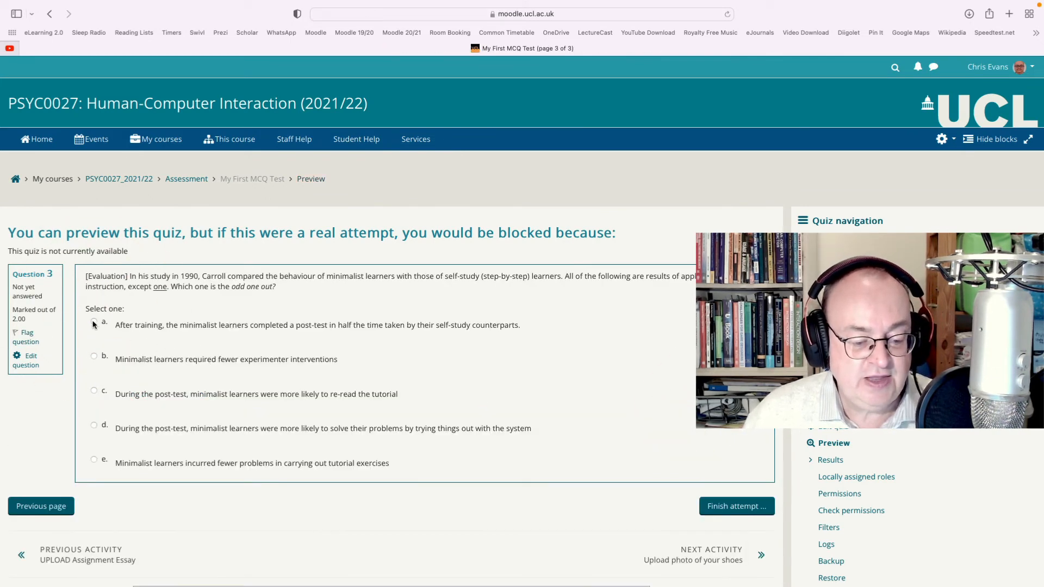
left_click(93, 323)
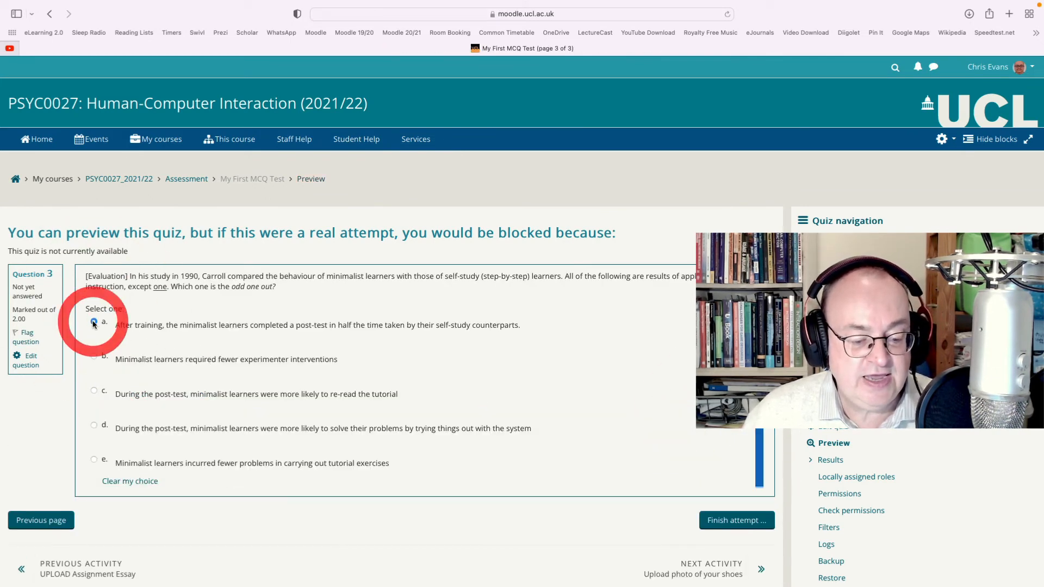
left_click(728, 521)
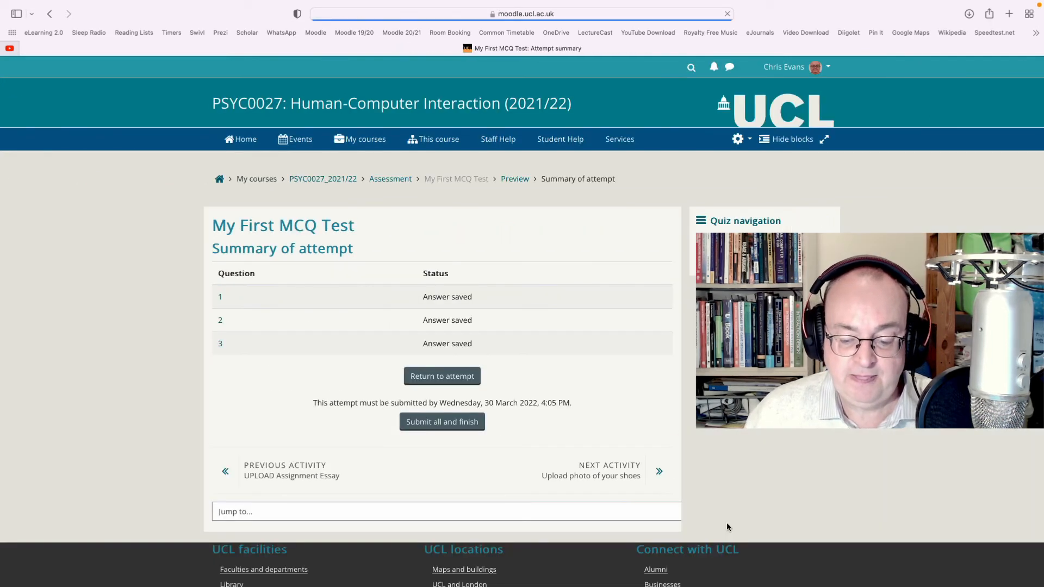
Submit the attempt with confirmation and examine the marks, feedback and correct answers shown for each question on the review page
left_click(439, 426)
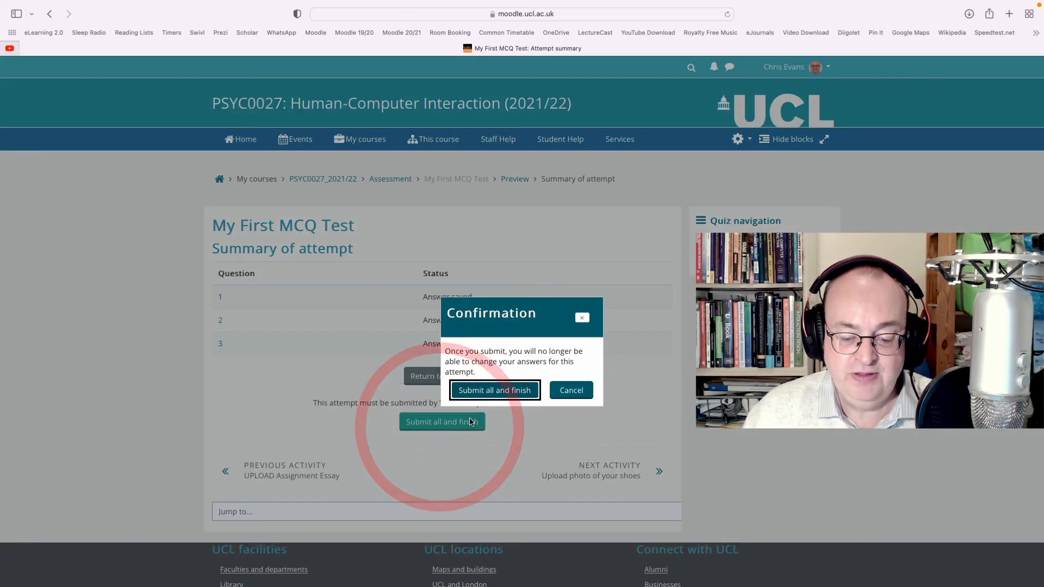
left_click(506, 390)
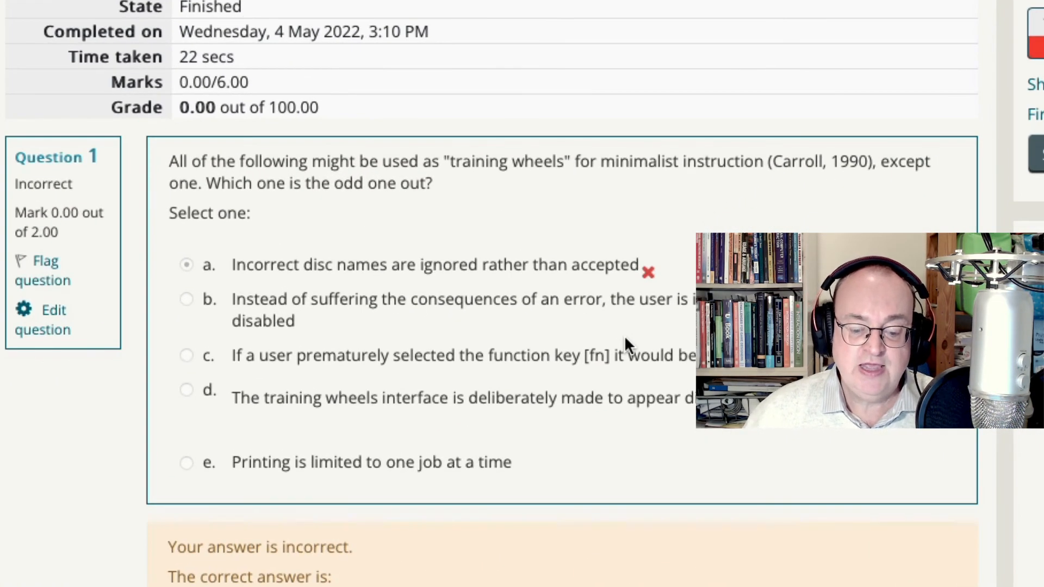
scroll(625, 338, "down", 1)
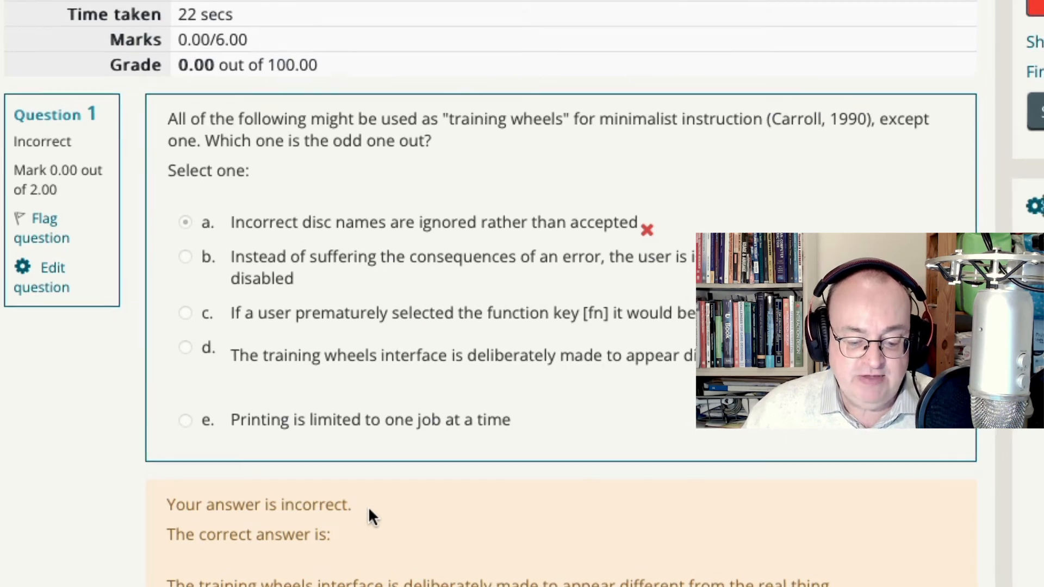
scroll(367, 509, "down", 2)
scroll(368, 512, "down", 1)
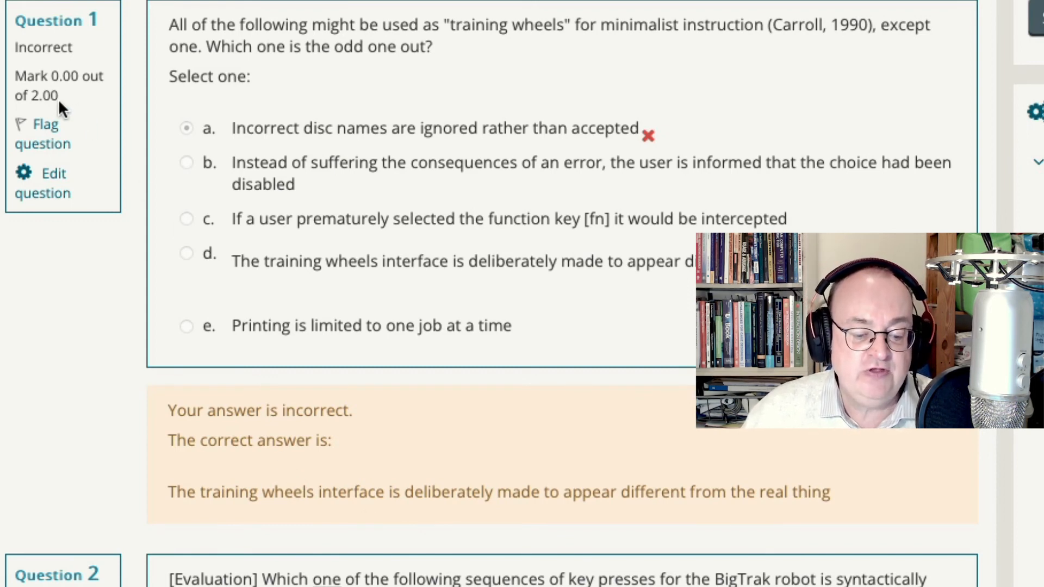
scroll(58, 99, "down", 12)
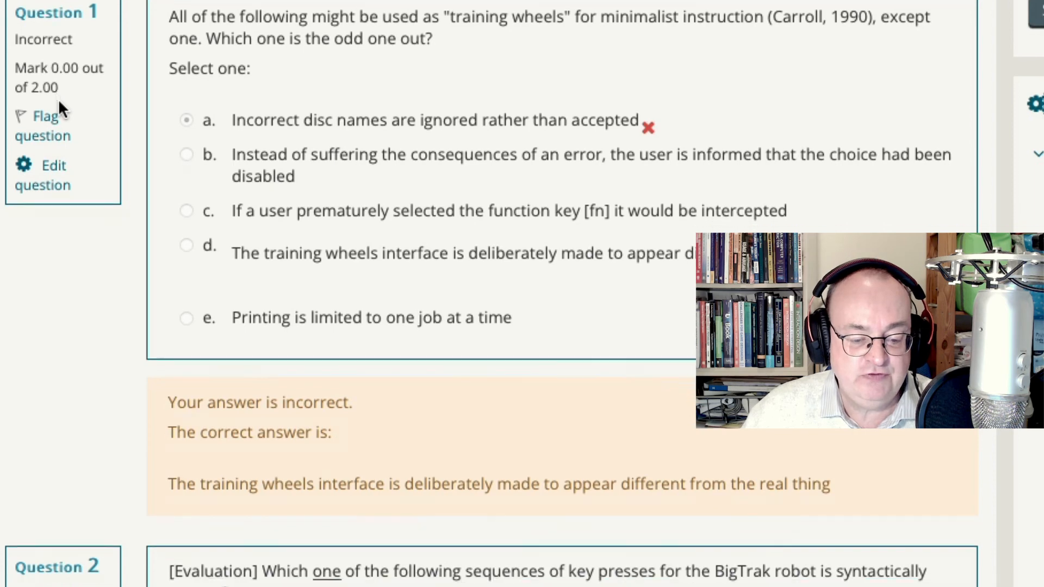
scroll(58, 99, "down", 6)
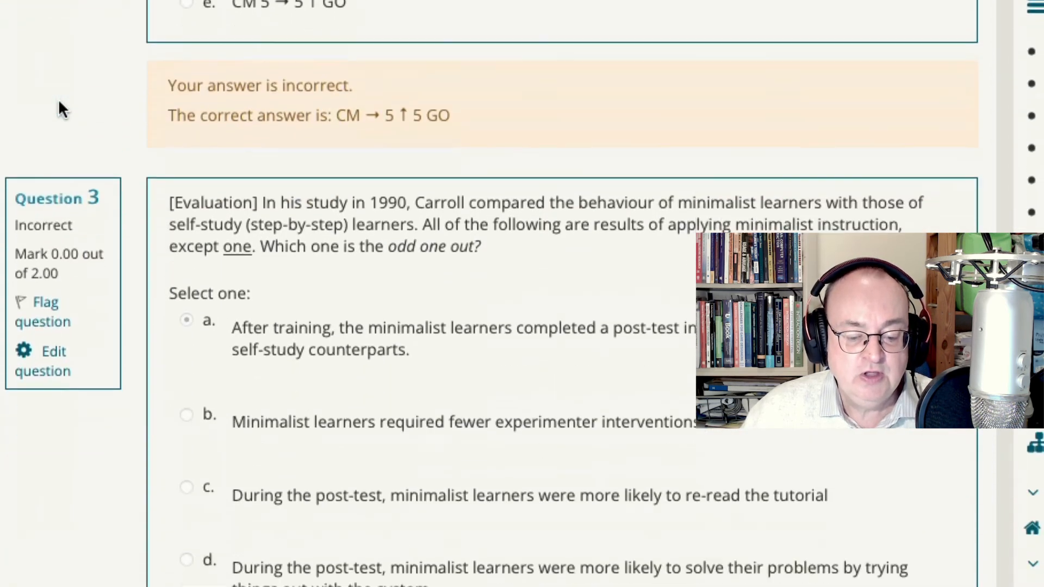